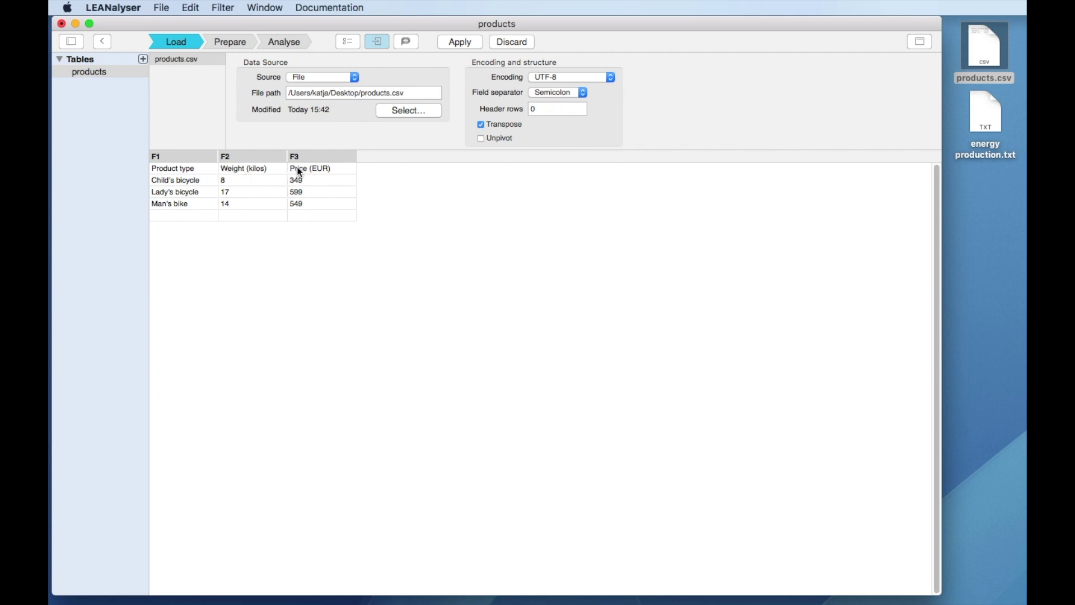
- Apply the pending load changes to the products table, switch to its preparation view and widen the Weight kilos column
left_click(250, 42)
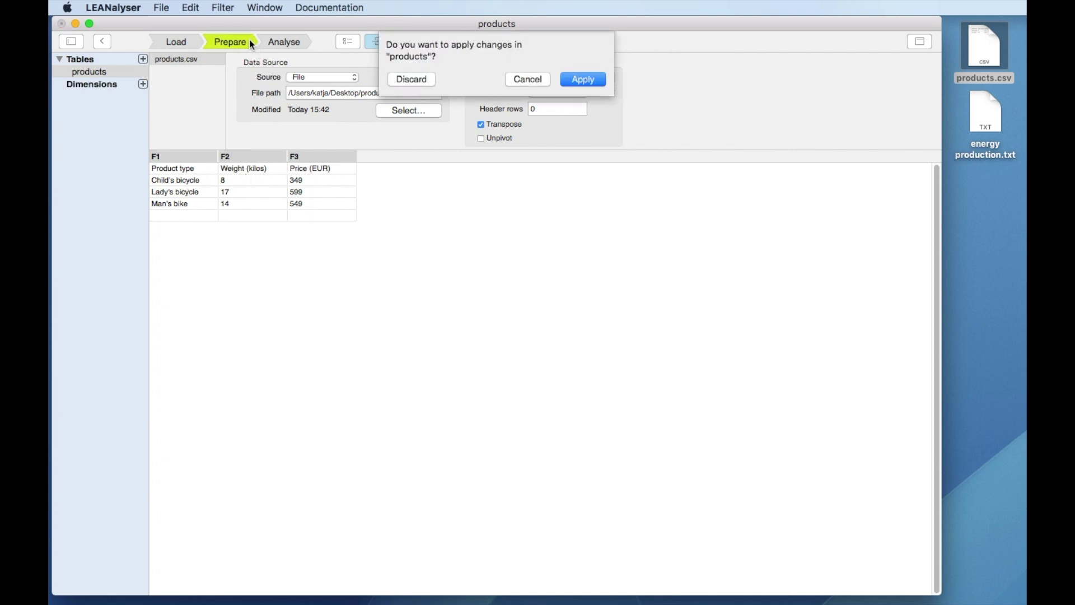
left_click(568, 81)
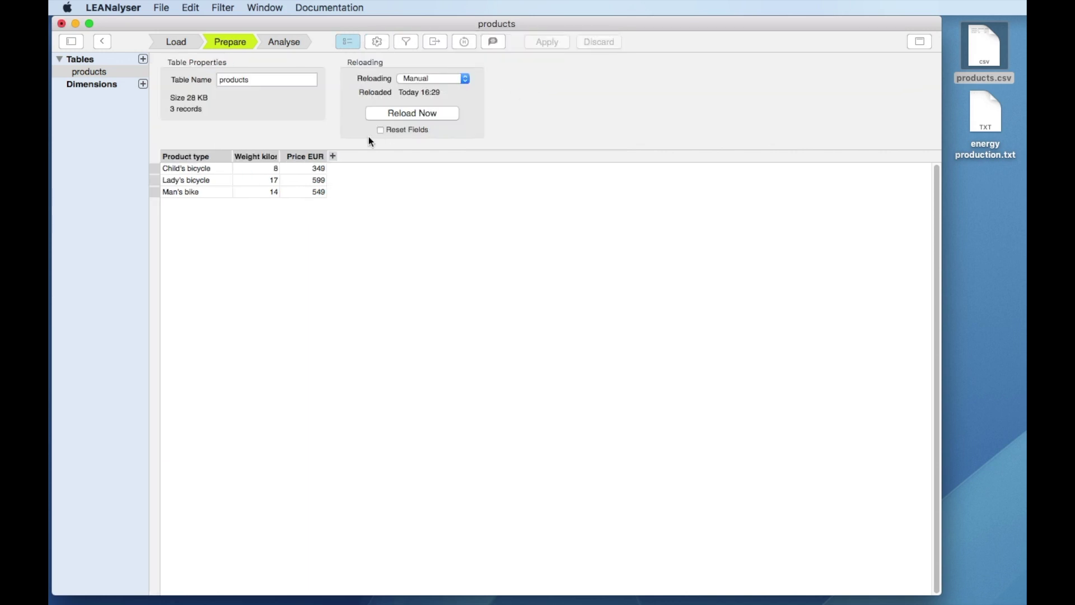
left_click_drag(281, 158, 294, 158)
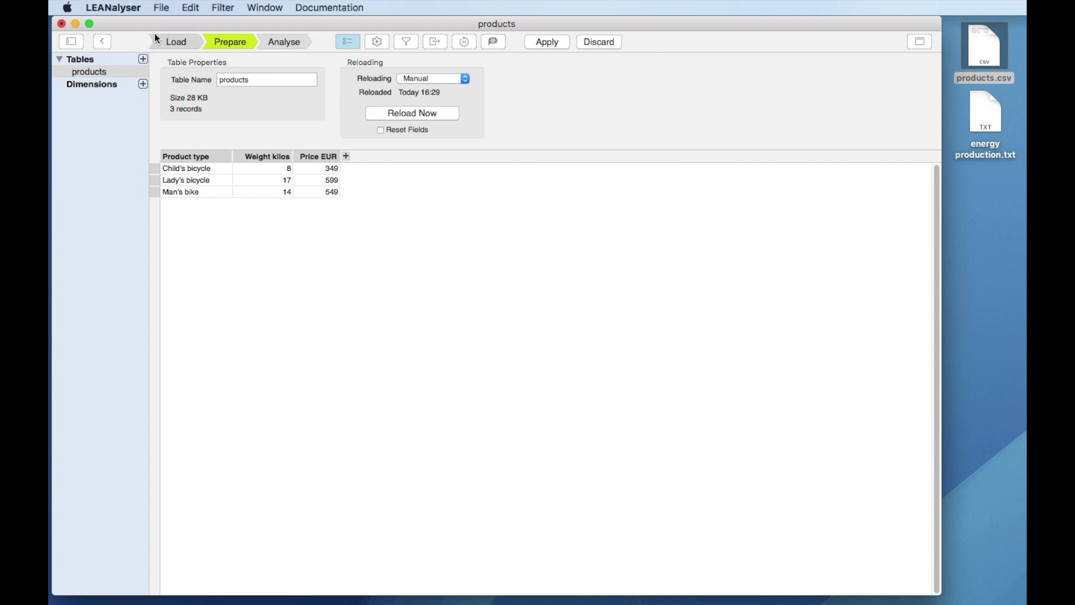
- Create a new database and load energy production.txt from the desktop into it
left_click(158, 9)
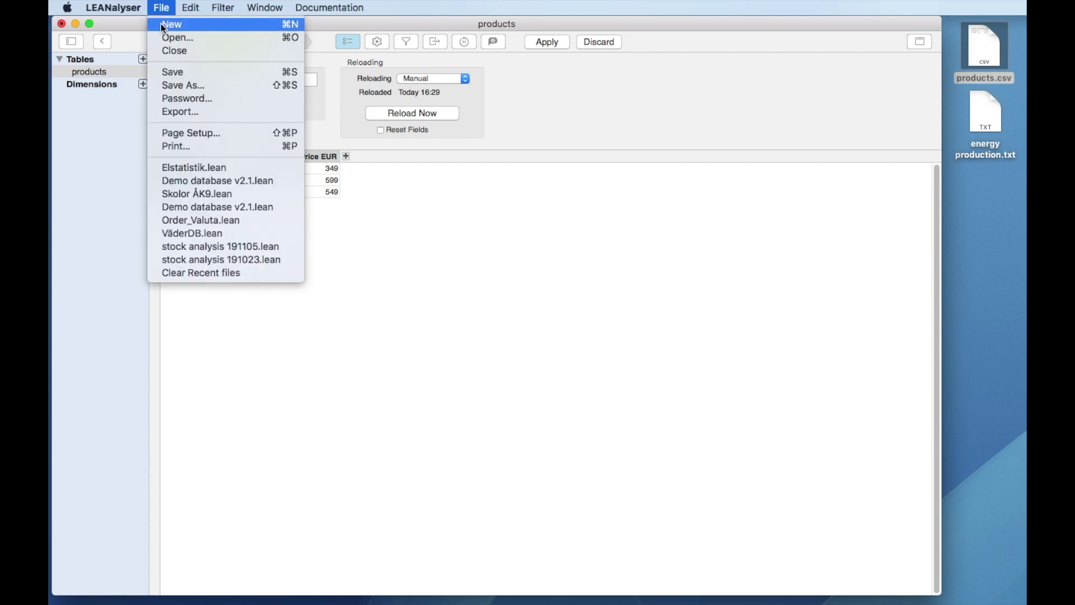
left_click(160, 24)
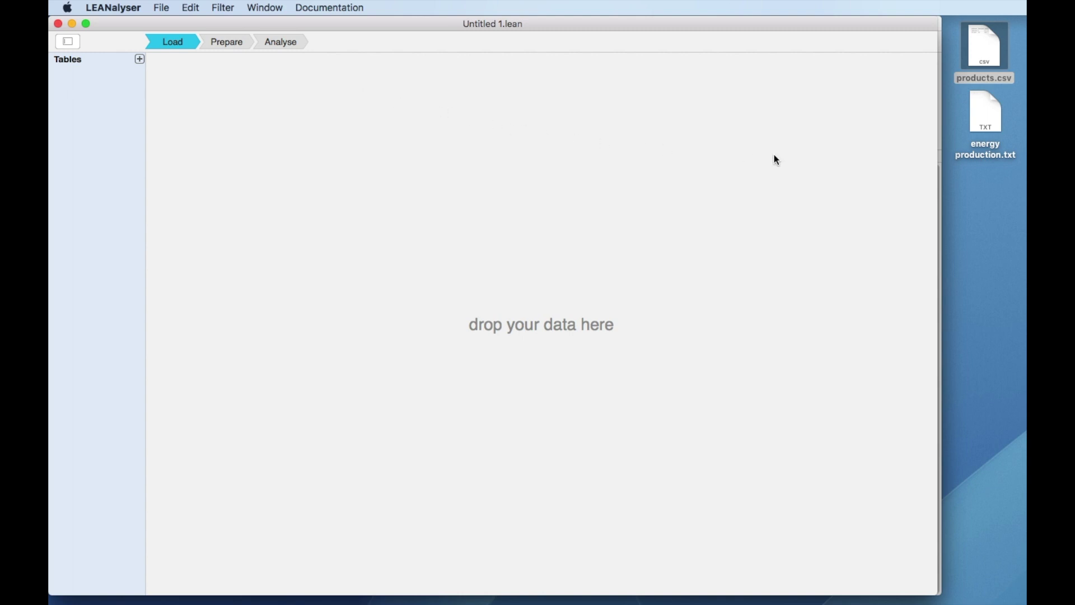
left_click_drag(983, 150, 91, 189)
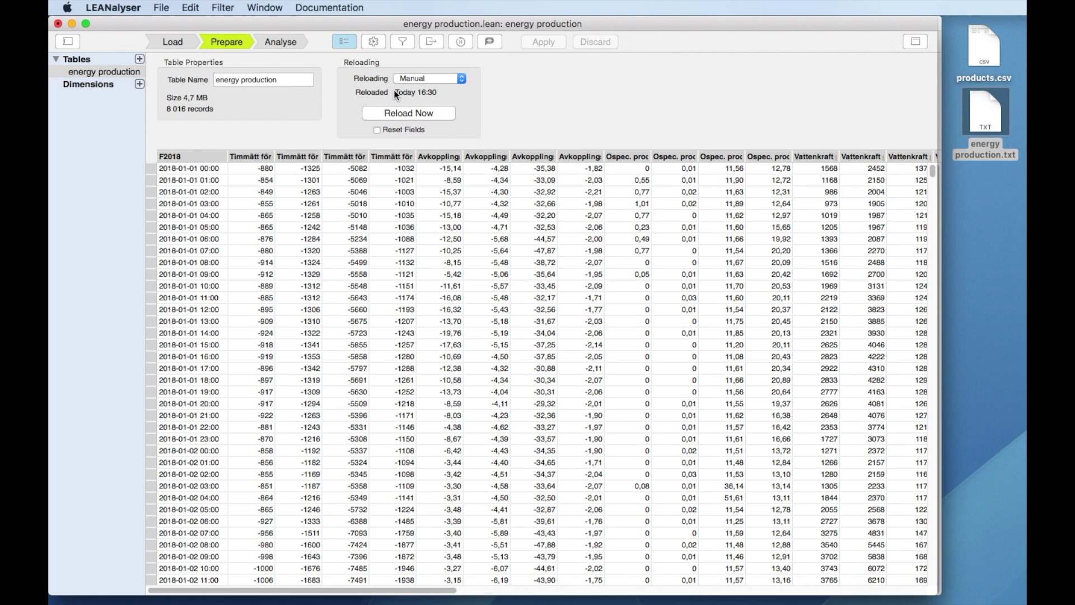
- In the load settings, unpivot the energy production table using the first four header rows of columns F2 to F38
left_click(191, 41)
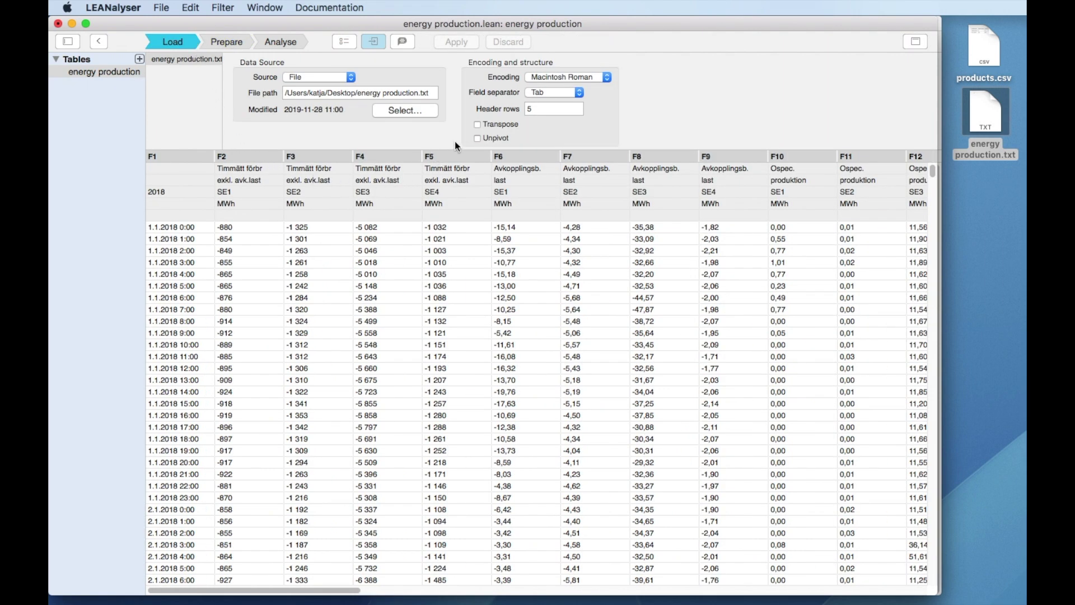
left_click(477, 138)
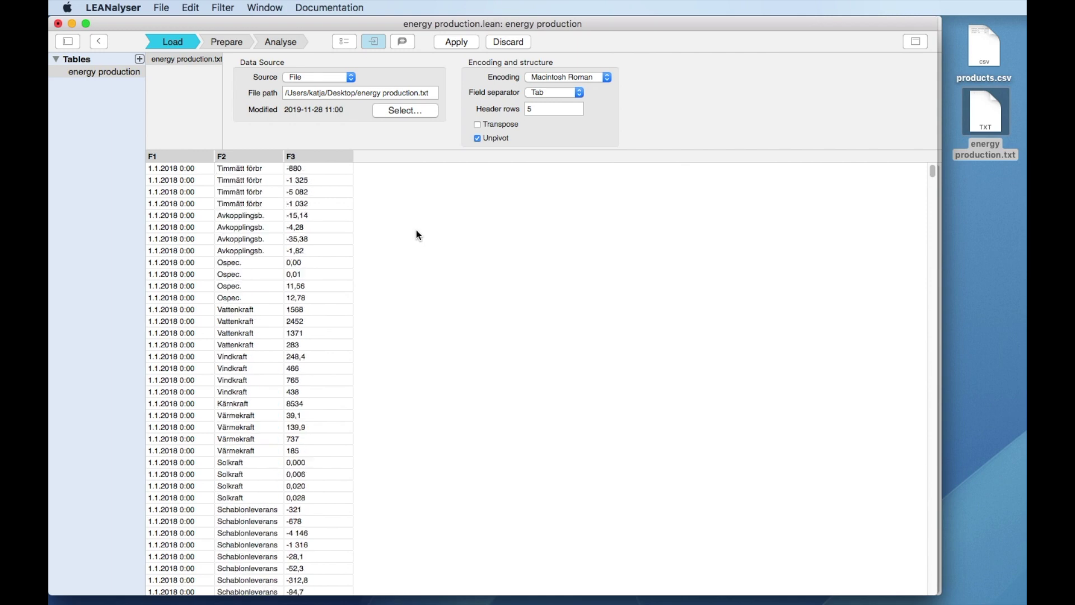
left_click(475, 139)
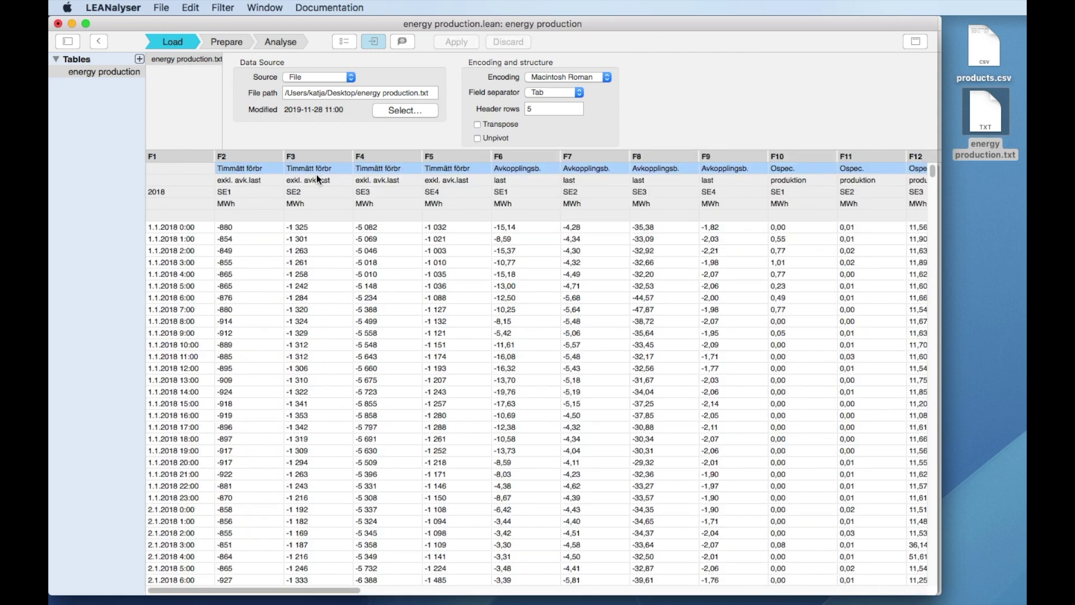
left_click(269, 165)
left_click_drag(270, 166, 714, 203)
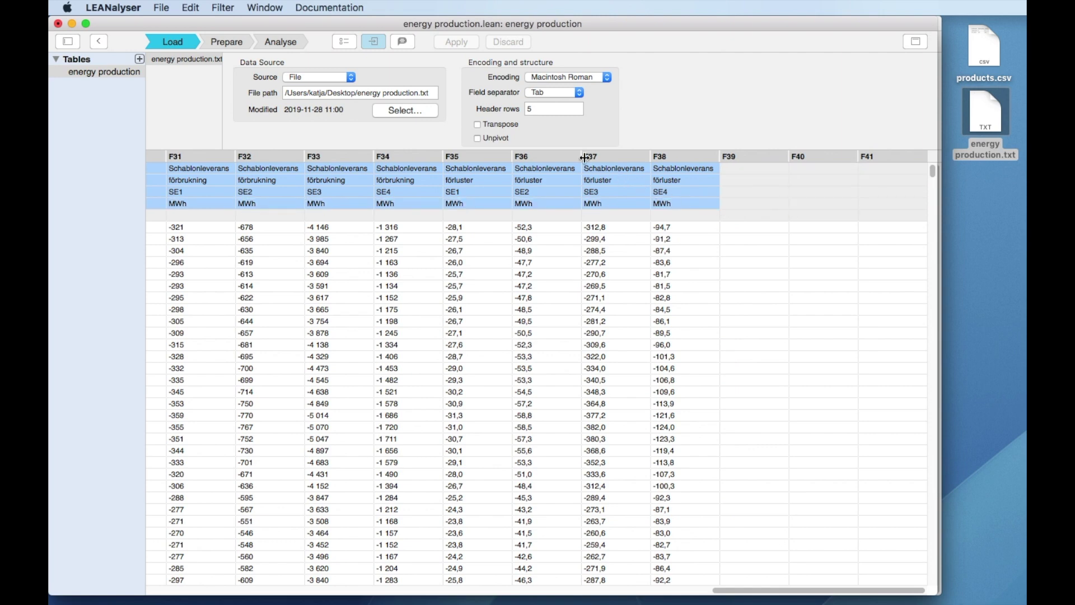
left_click(478, 139)
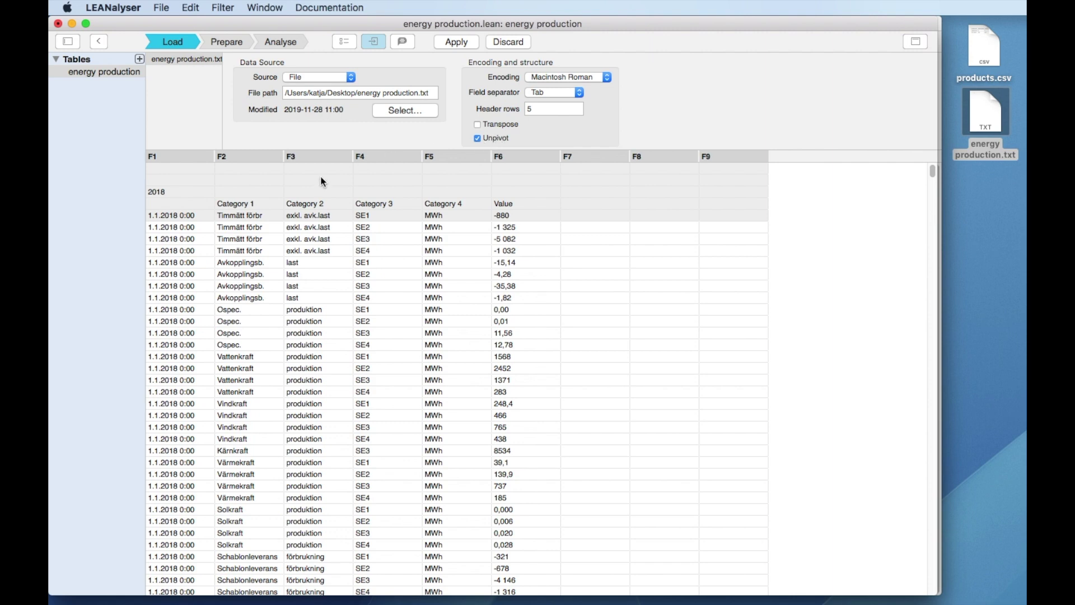
- Examine the unpivoted energy production rows and compare them with the original column layout, leaving Unpivot on
scroll(188, 350, "down", 15)
scroll(187, 350, "up", 15)
scroll(435, 302, "down", 6)
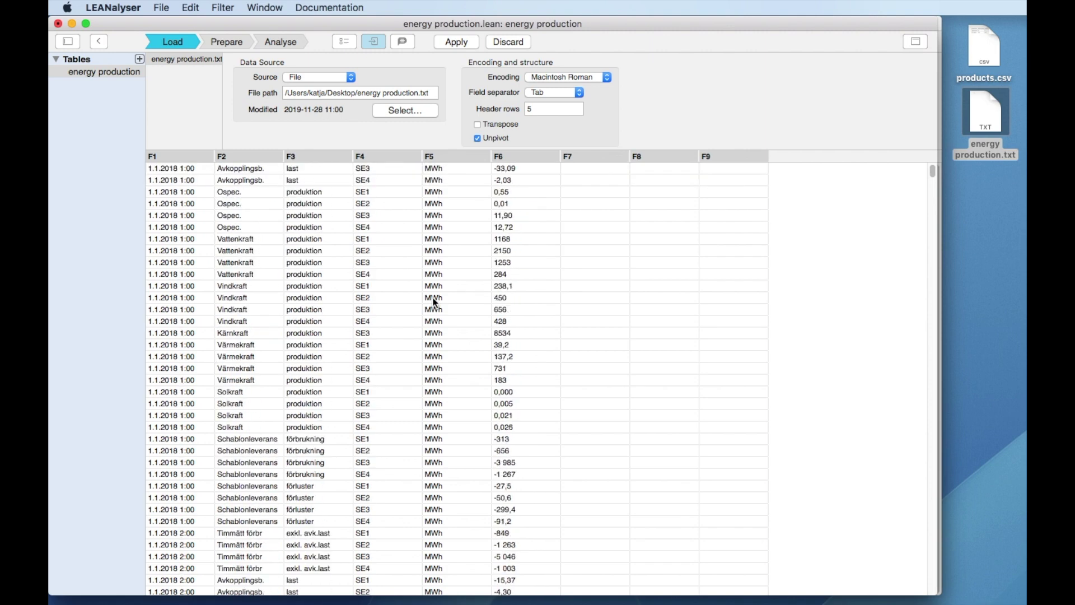
scroll(435, 302, "up", 6)
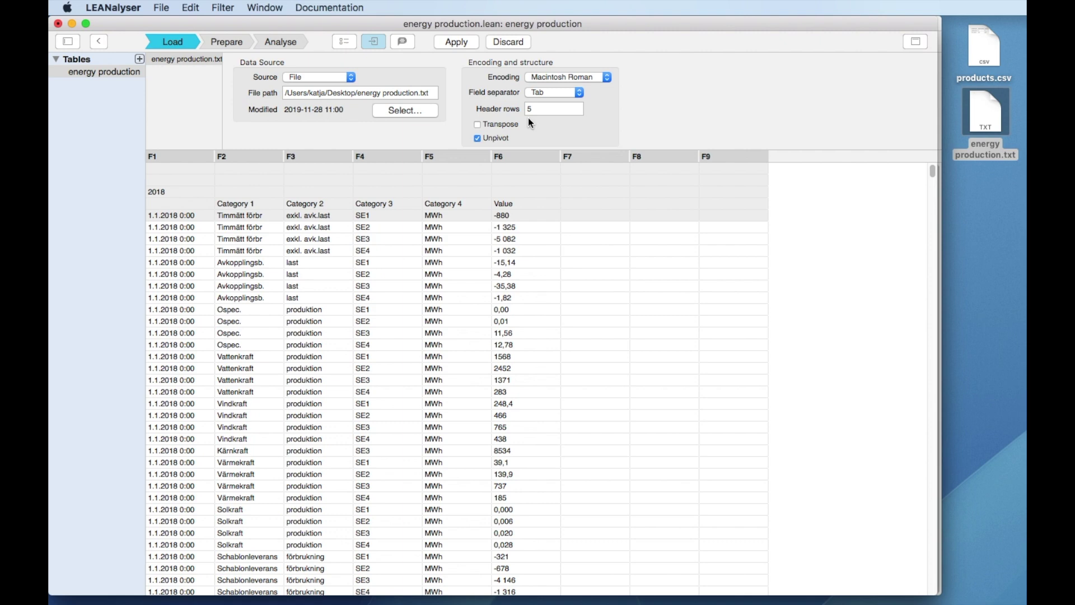
left_click(476, 138)
left_click(477, 138)
left_click(477, 139)
left_click(477, 139)
- Apply the unpivoted structure to the energy production table and switch to its preparation view
left_click(473, 43)
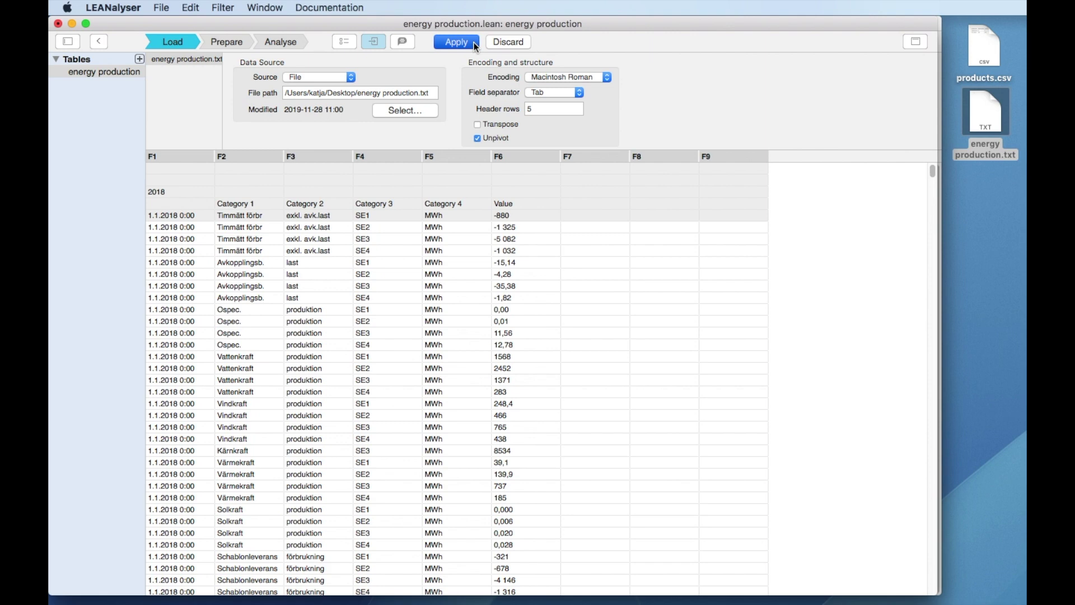
key("Escape")
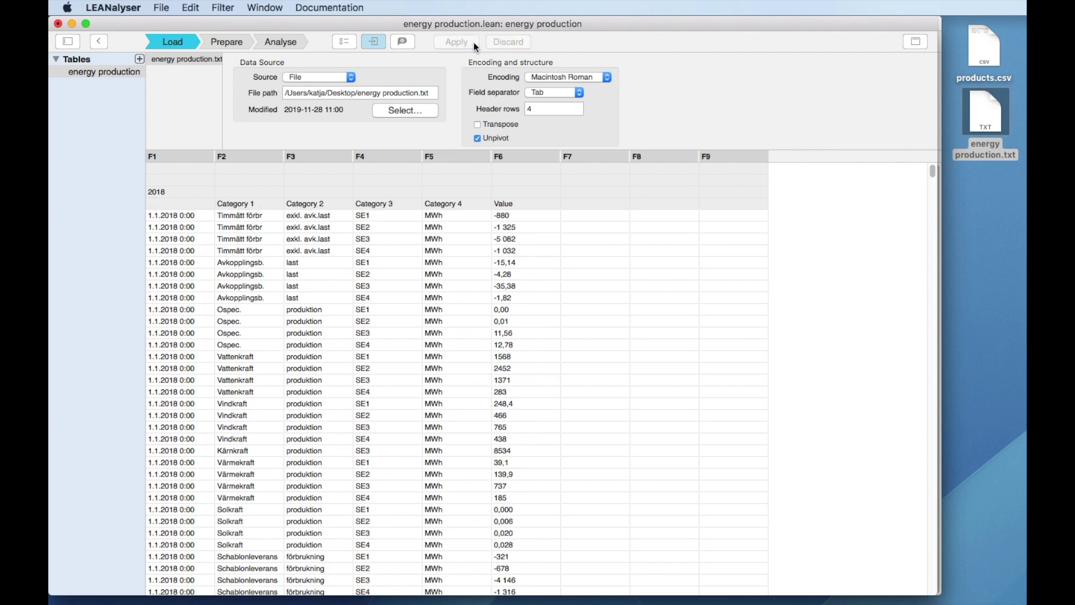
left_click(236, 41)
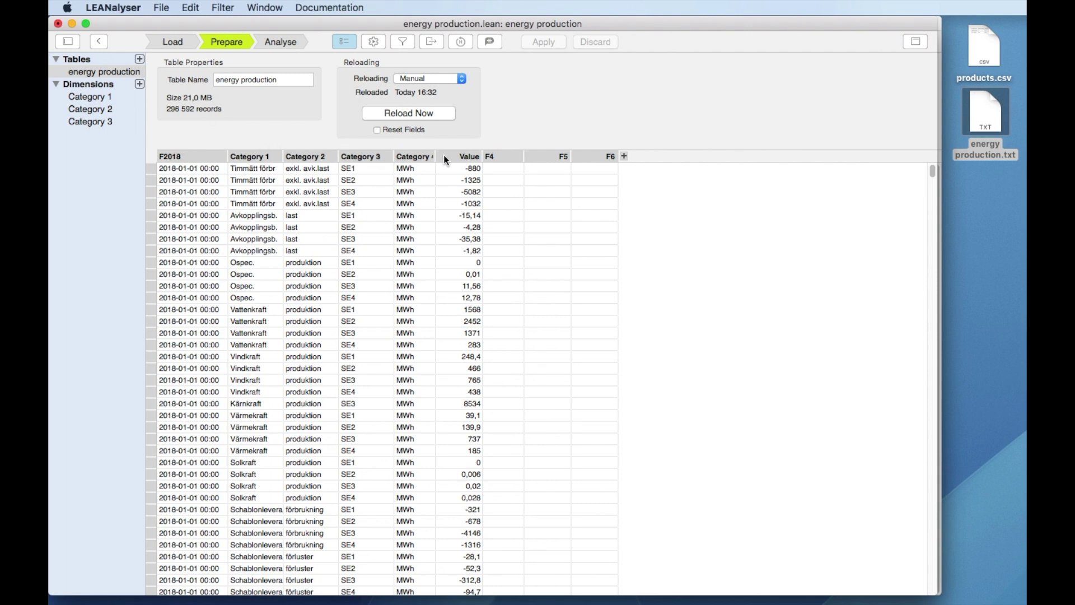
- Erase the three empty fields F4, F5 and F6 from the energy production table
left_click(491, 157)
left_click(537, 157, "shift")
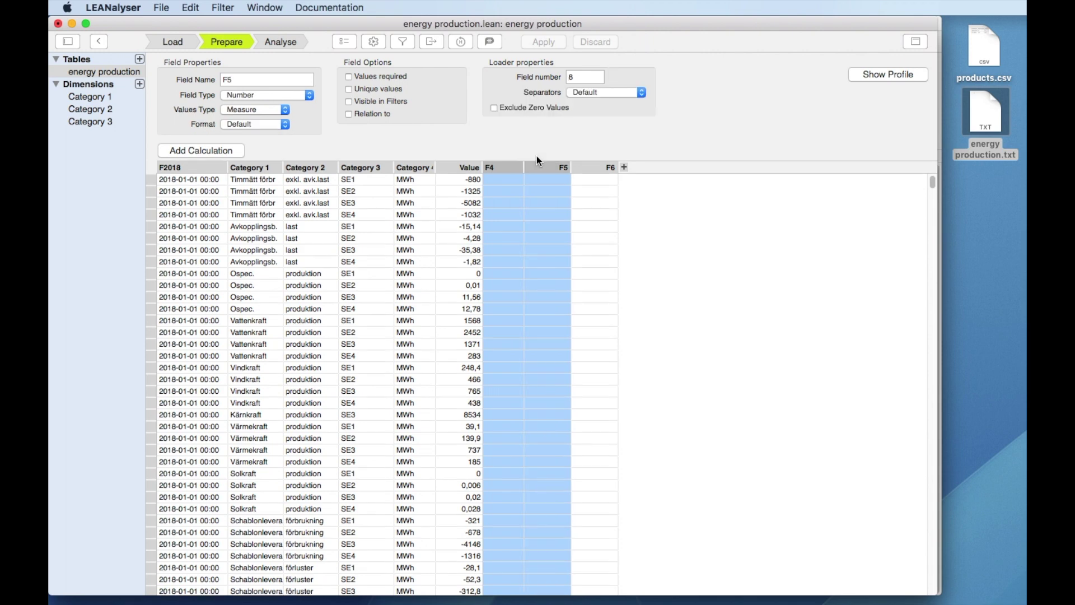
left_click(587, 167, "shift")
right_click(592, 170)
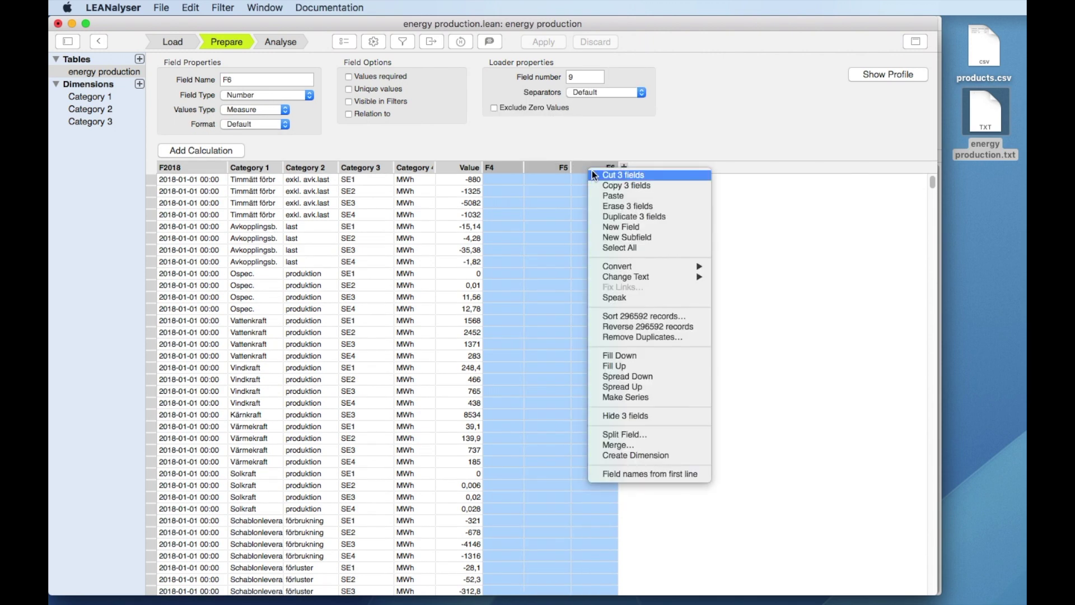
left_click(618, 207)
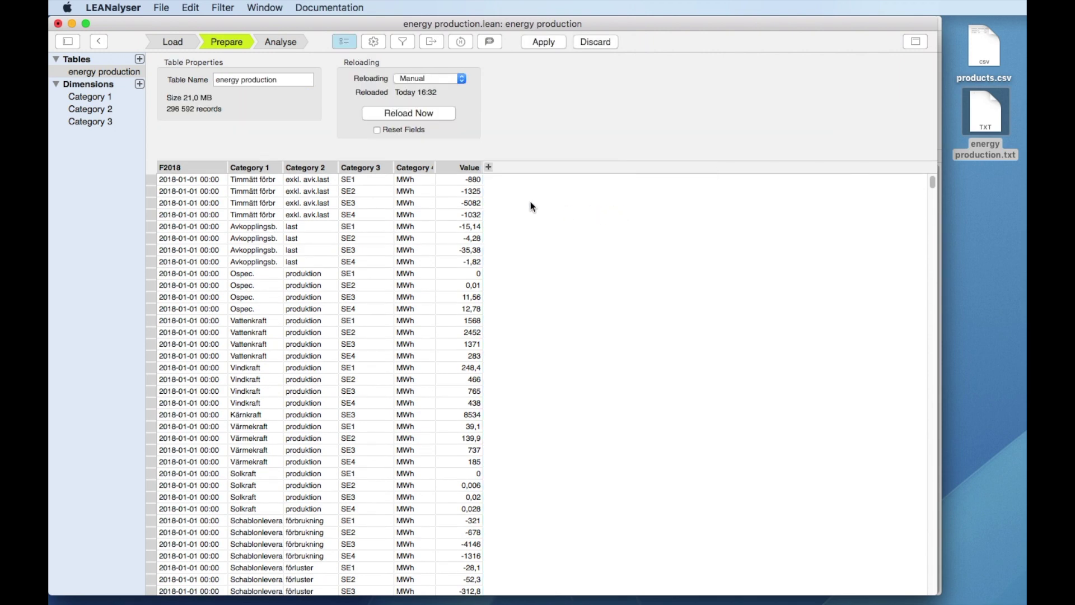
- Rename the Value field of the energy production table as MWh
left_click(468, 167)
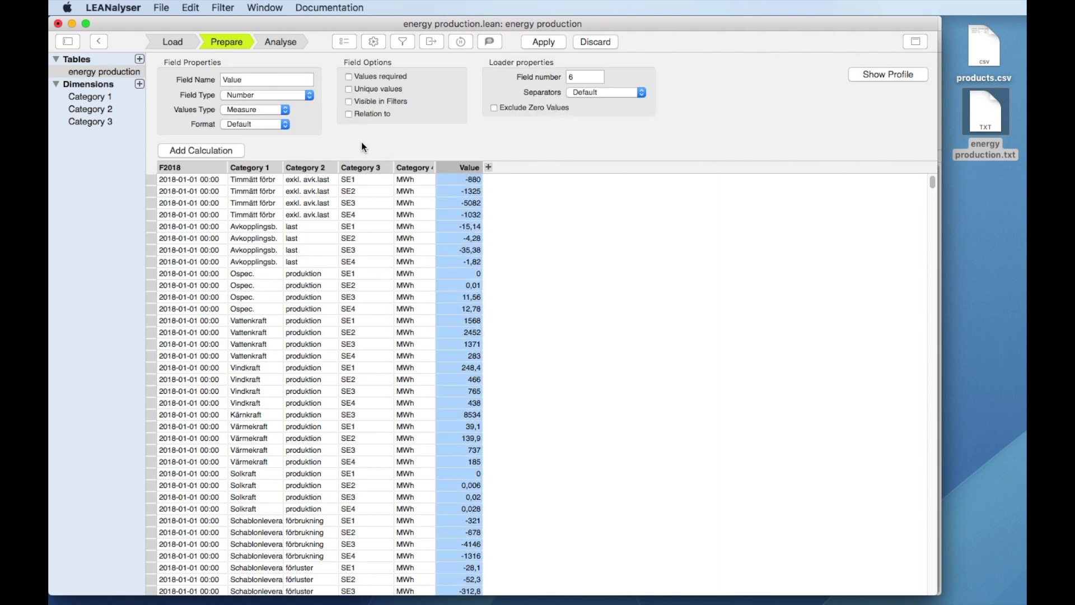
left_click(264, 81)
double_click(240, 80)
type("MWh")
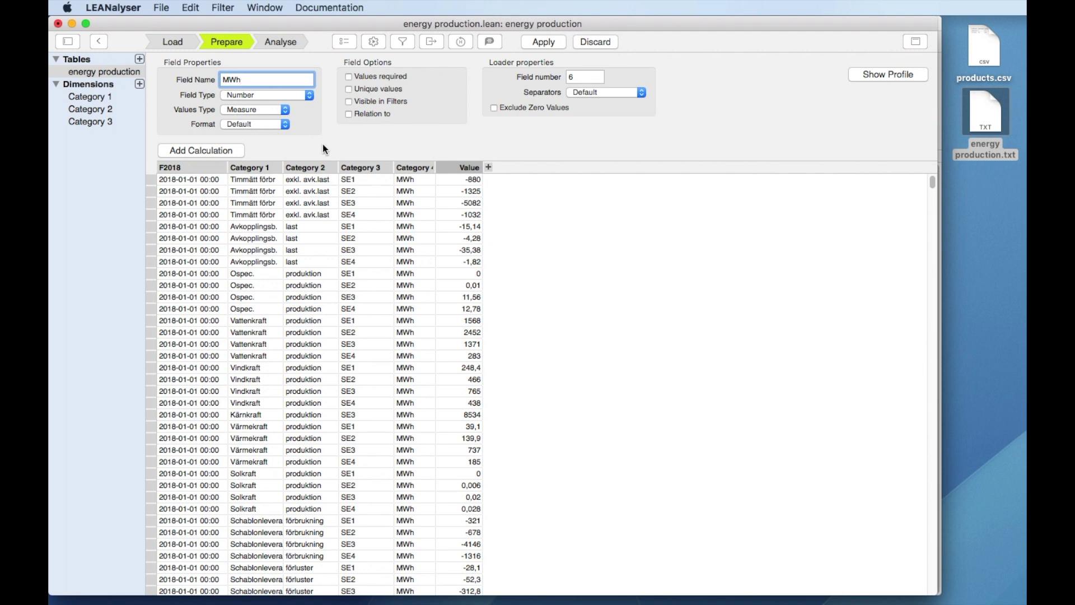
- Erase the Category 4 field, which holds only the unit, from the energy production table
left_click(415, 170)
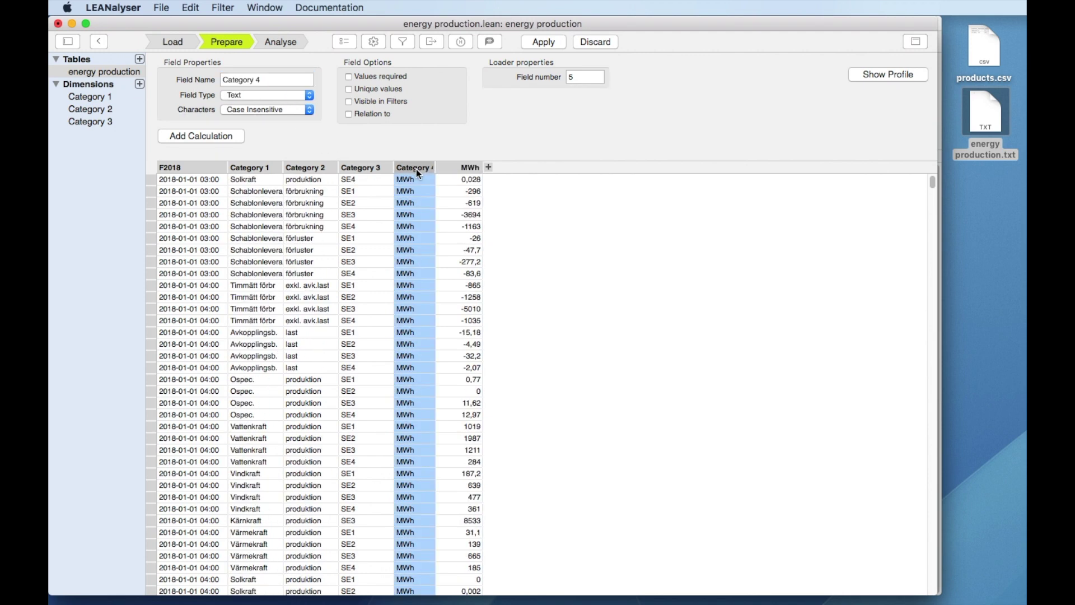
right_click(416, 169)
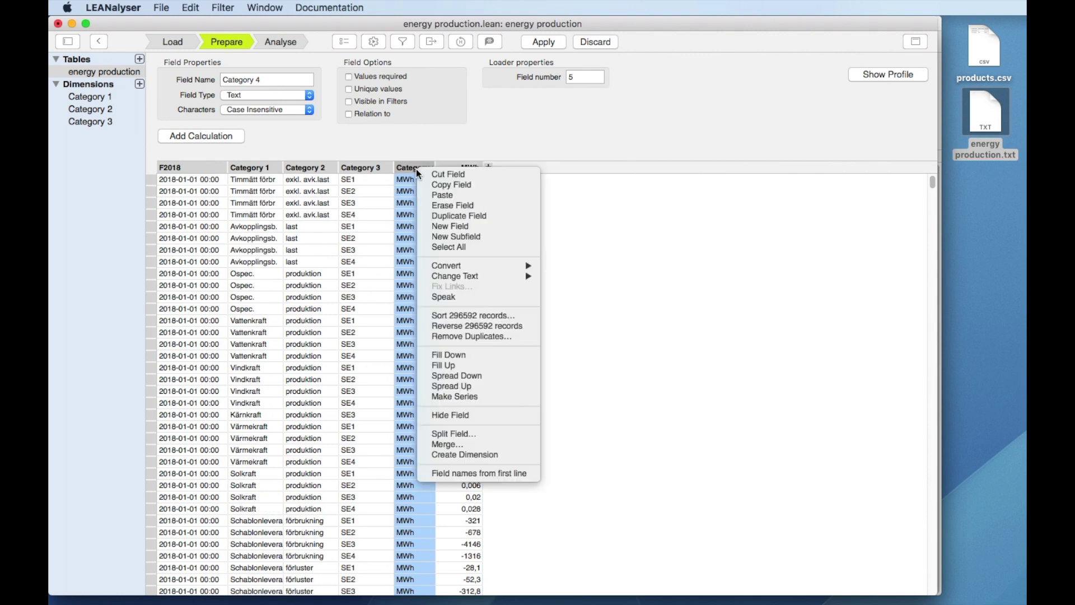
left_click(436, 205)
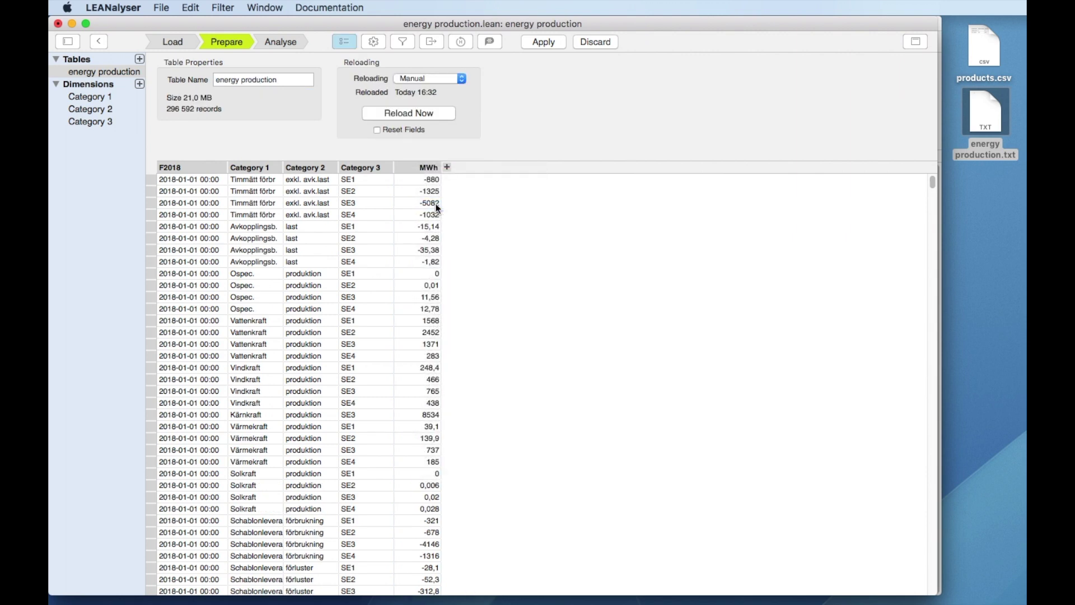
- Rename the Category 3 field of the energy production table as Area
left_click(367, 167)
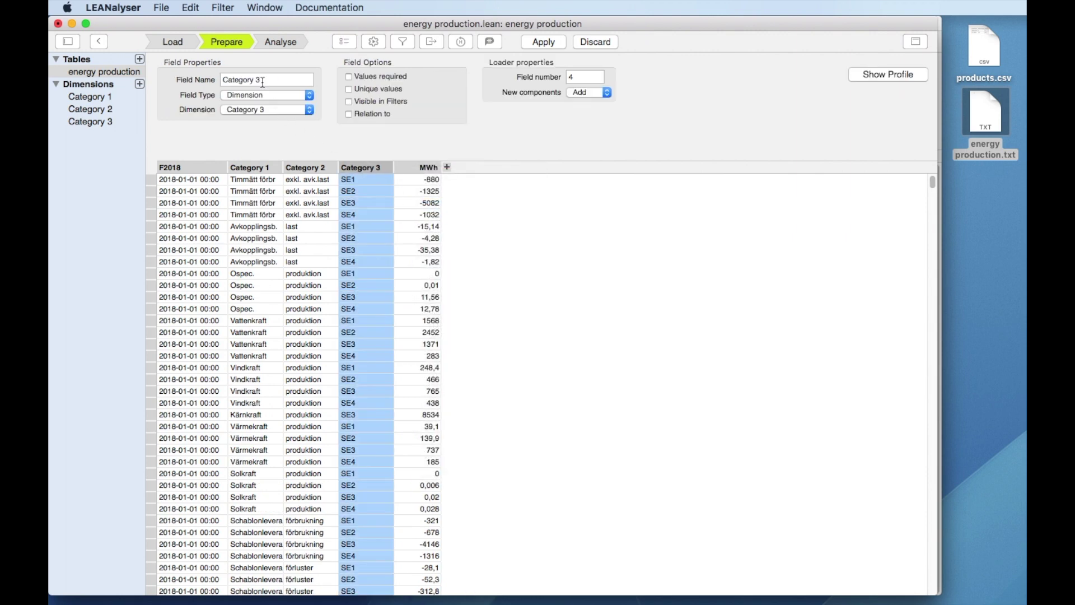
left_click_drag(263, 79, 211, 79)
type("Area")
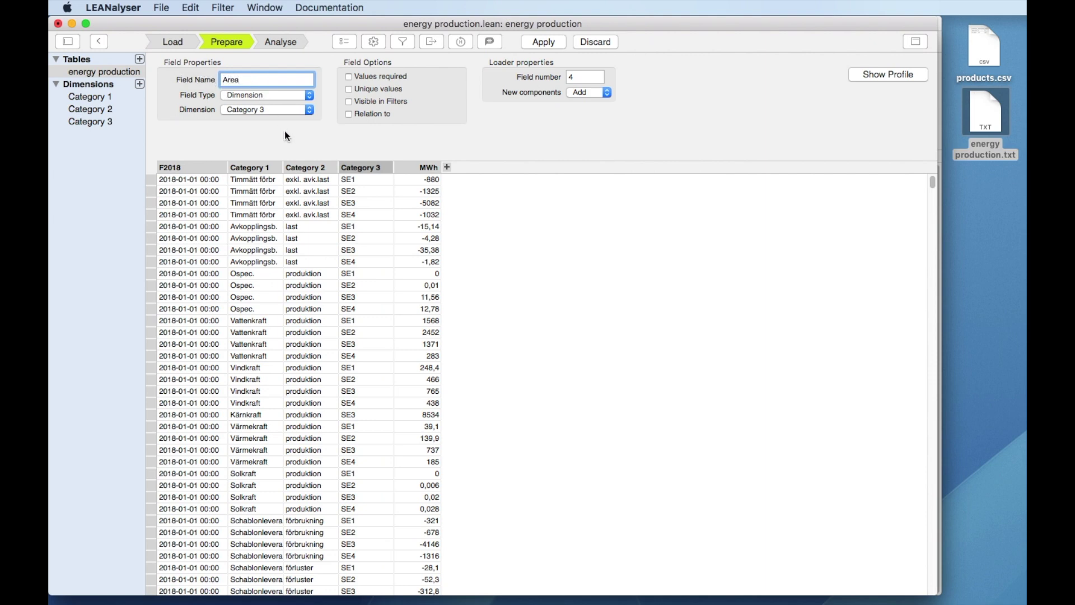
- Change the field type of both Category 1 and Category 2 from Dimension to Text
left_click(302, 167)
left_click(267, 164)
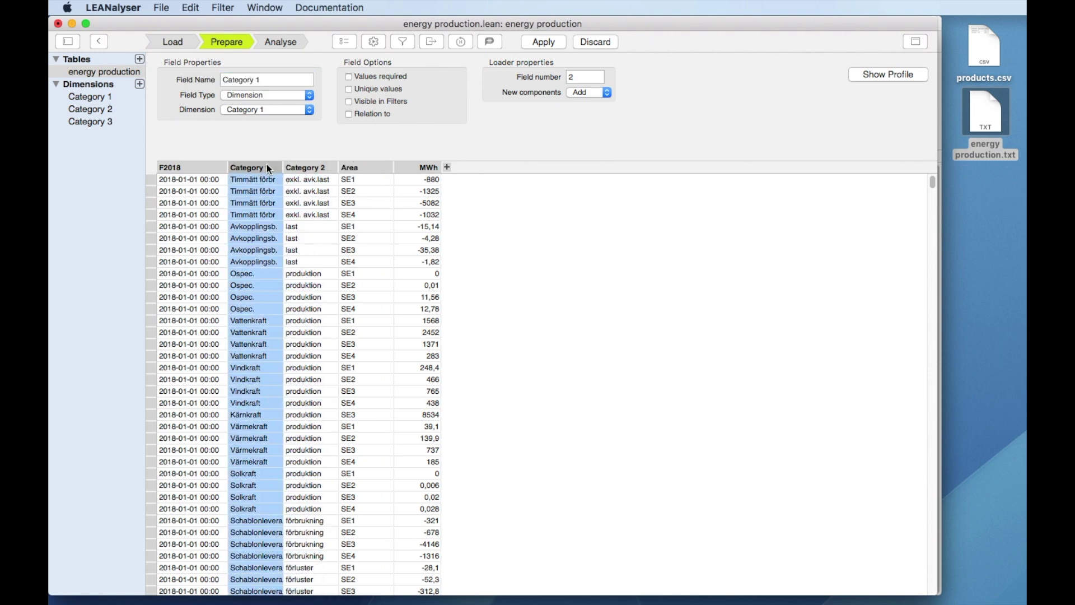
left_click(300, 166)
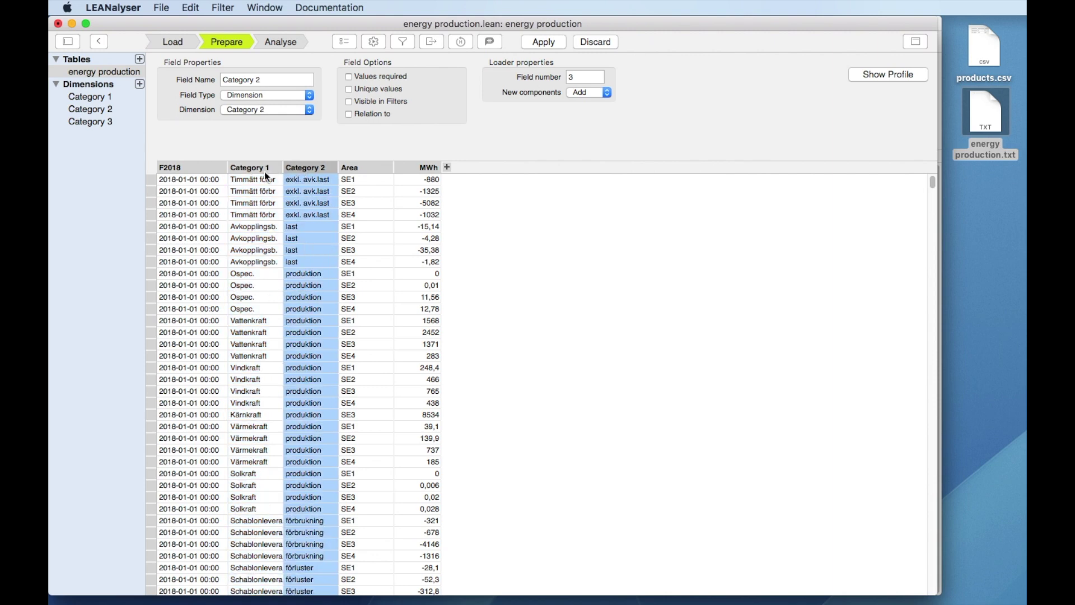
left_click(265, 170)
left_click(248, 95)
left_click(254, 55)
left_click(307, 176)
left_click(260, 95)
left_click(260, 56)
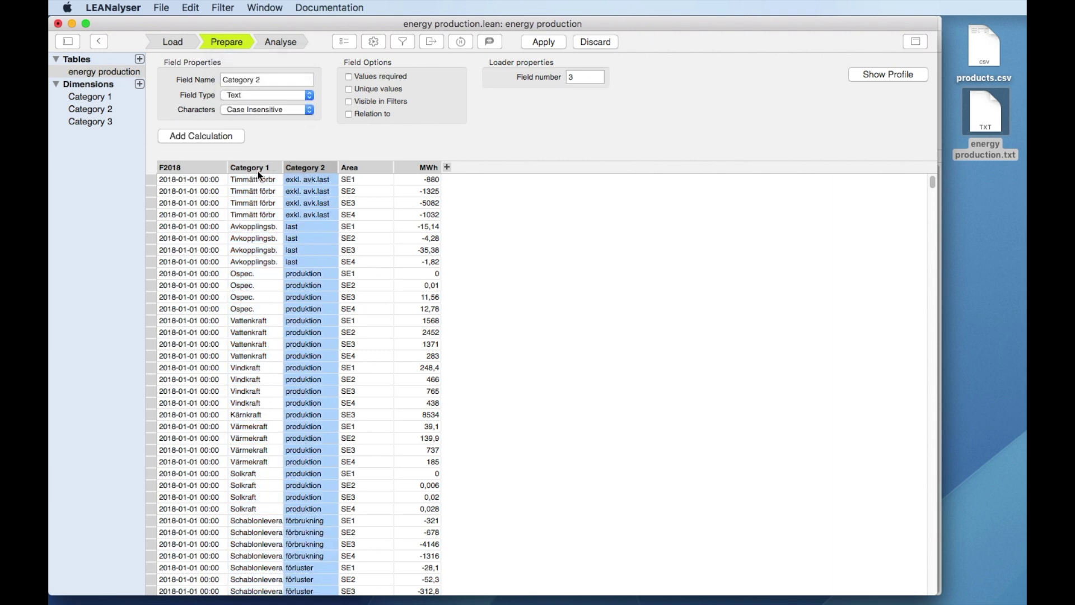
- Merge the Category 2 data into Category 1 with a space as separator and widen the Category 1 column
right_click(313, 168)
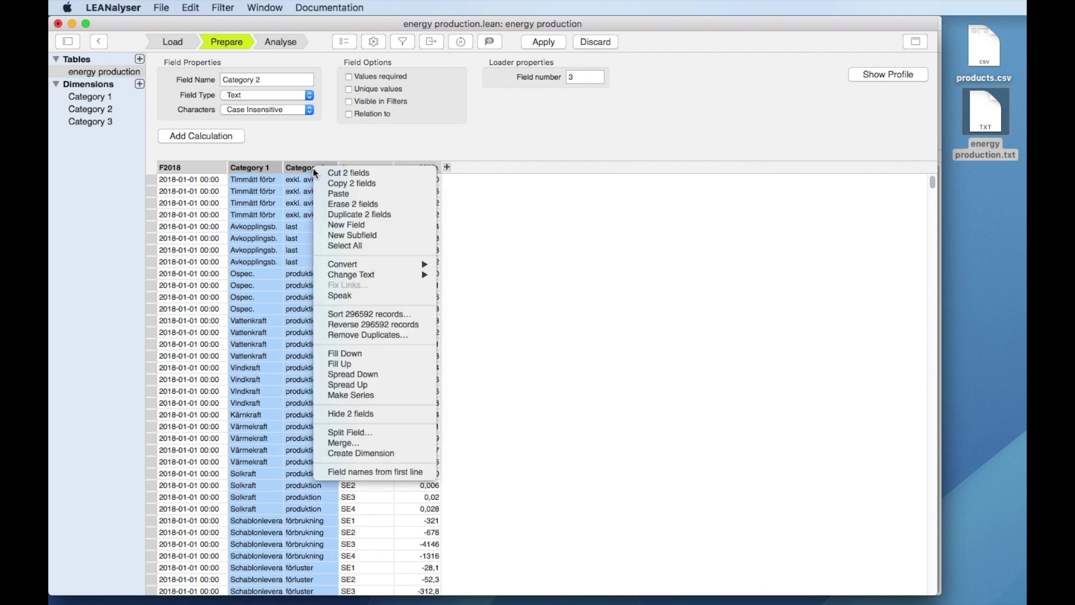
left_click(375, 443)
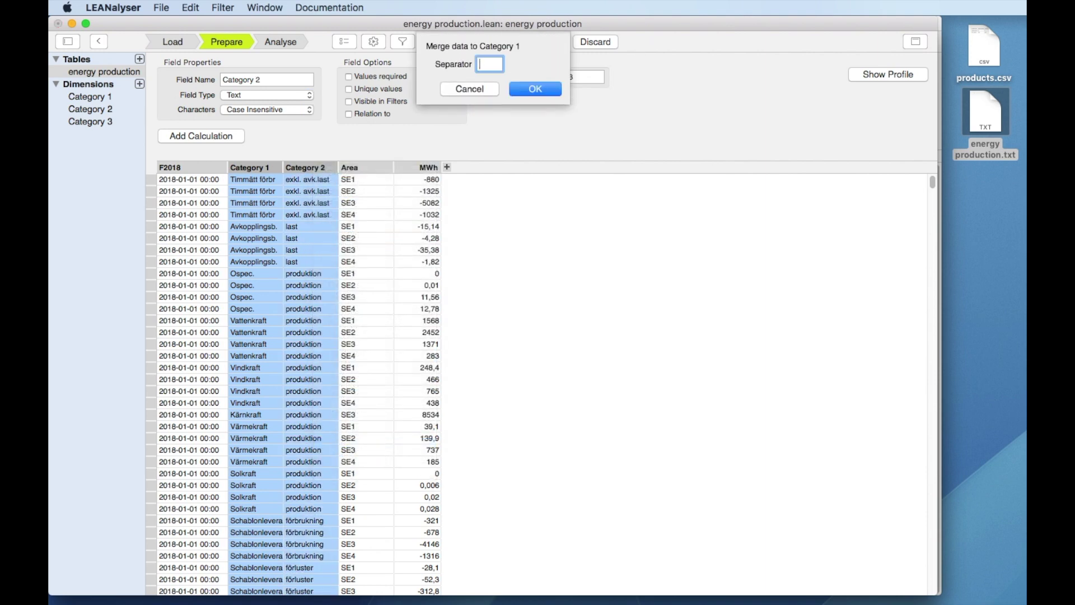
left_click(534, 87)
left_click_drag(284, 168, 343, 169)
- Rename the merged Category 1 field as Category
left_click(318, 168)
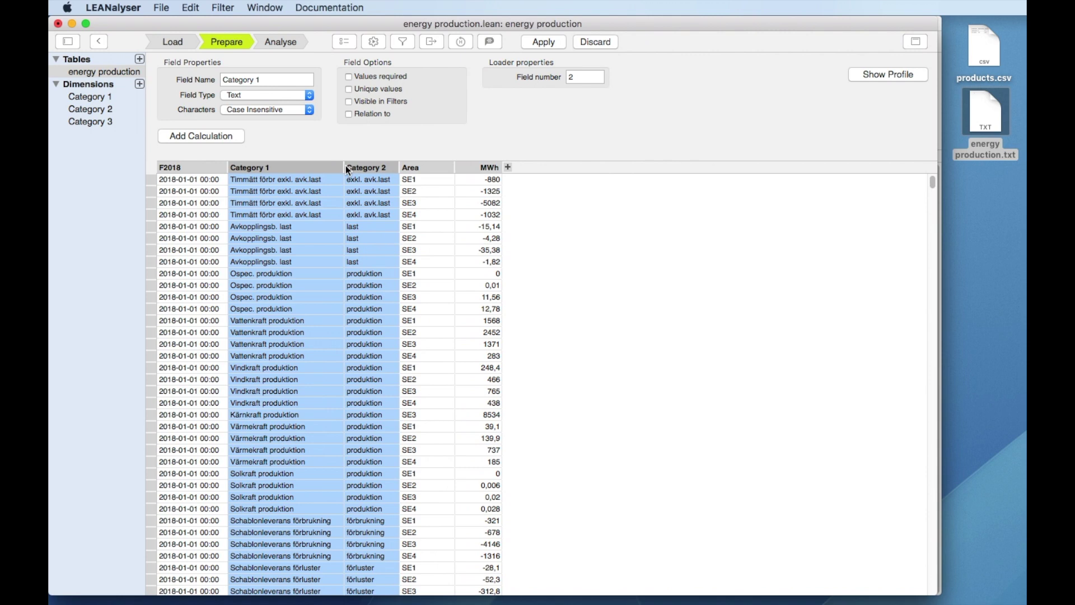
left_click(269, 80)
key("BackSpace")
key("BackSpace")
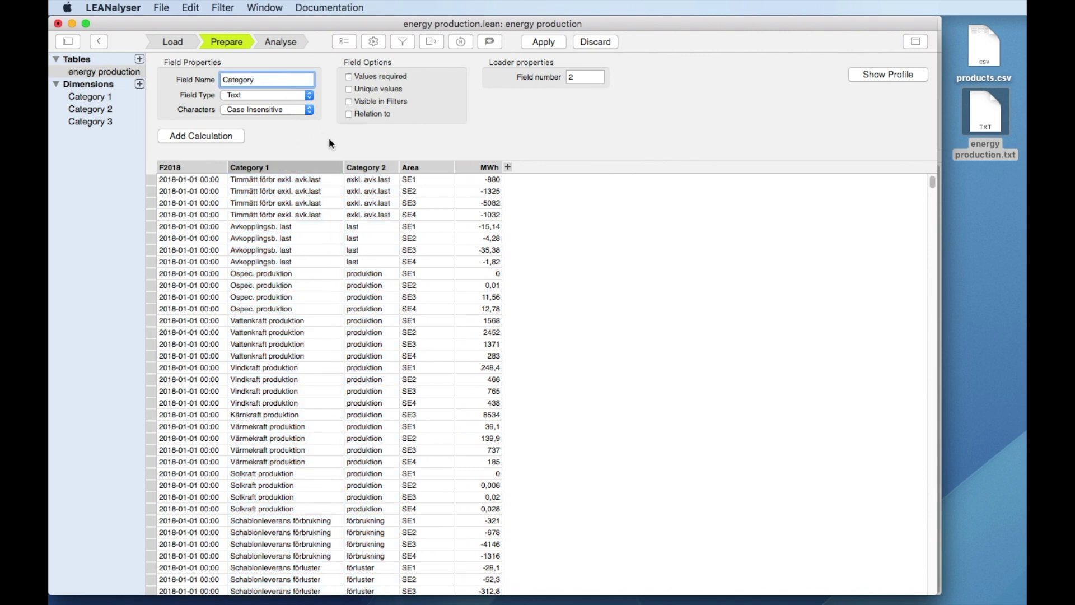
- Erase the redundant Category 2 field from the energy production table
left_click(363, 167)
right_click(363, 167)
left_click(391, 200)
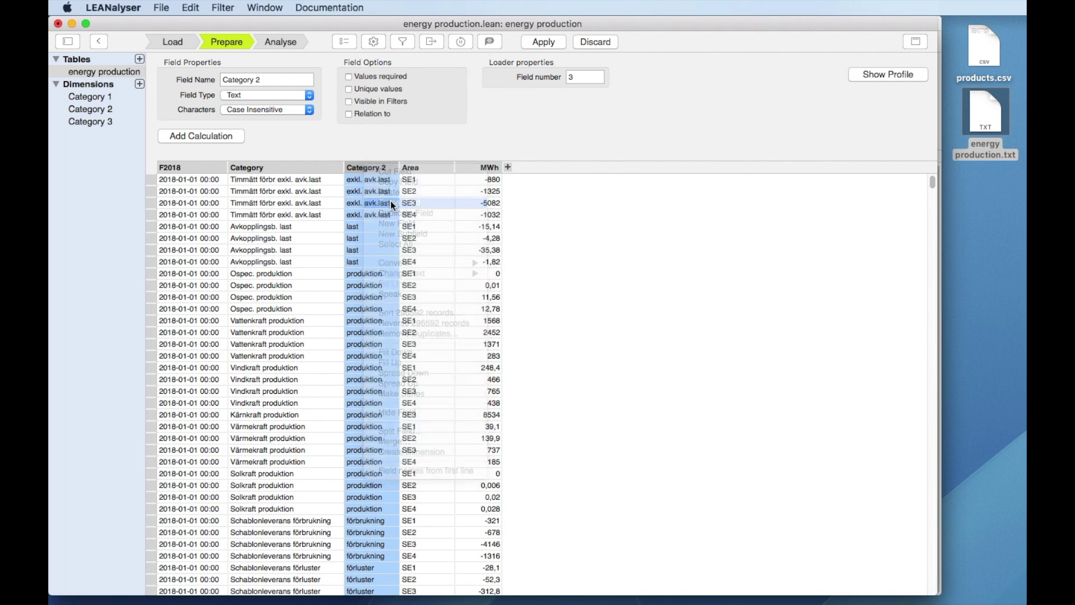
- Rename the F2018 field as Date time and apply the pending changes to the energy production table
left_click(203, 167)
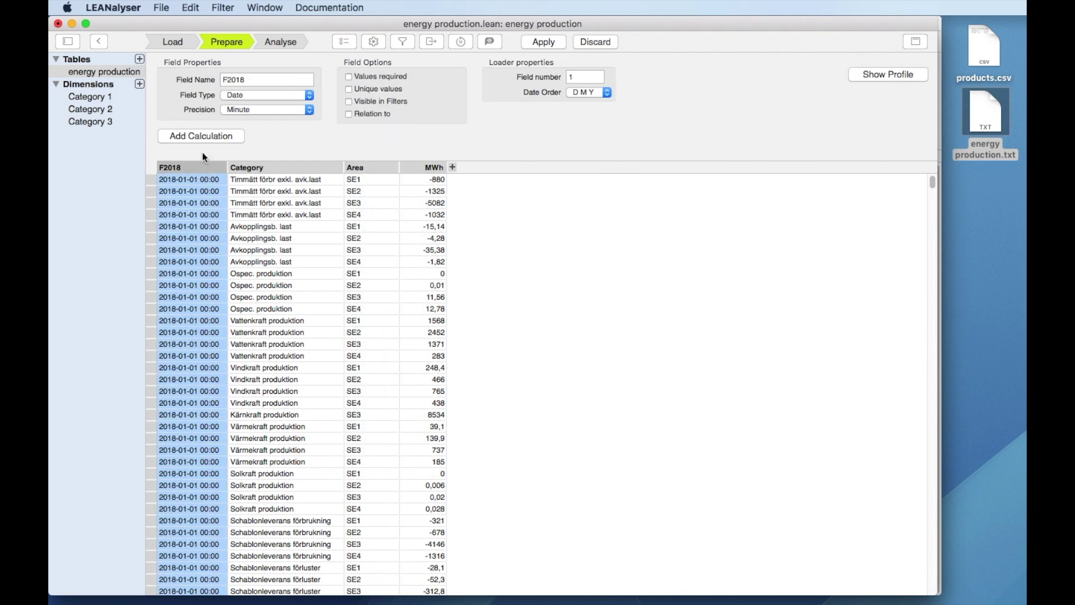
left_click(220, 79)
type("Date time")
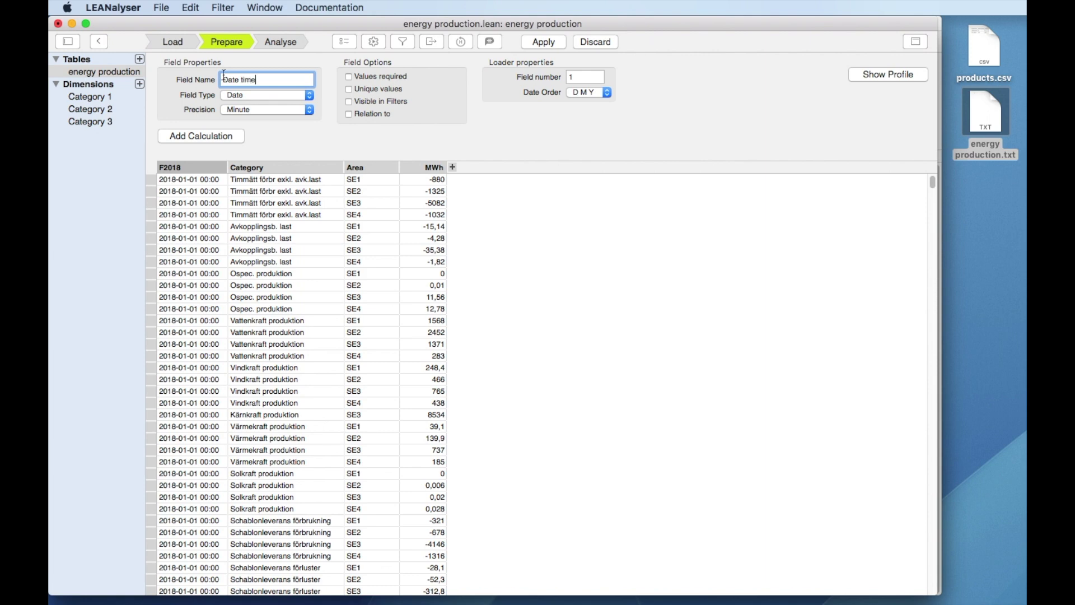
left_click(525, 44)
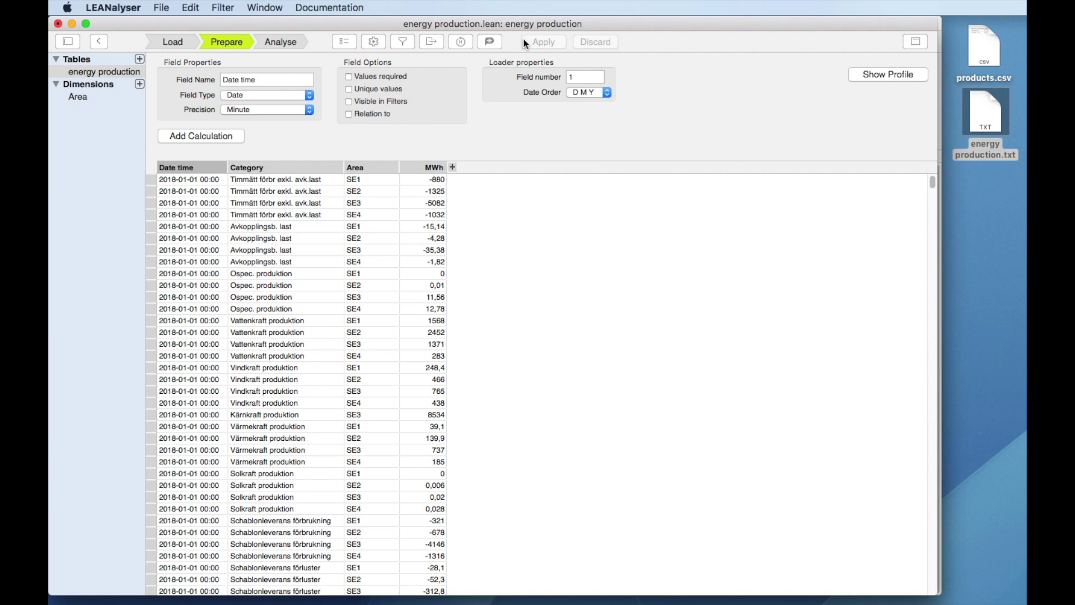
- Change the Category field's type from Text to Dimension, using a new dimension, and apply the change
left_click(289, 168)
left_click(287, 96)
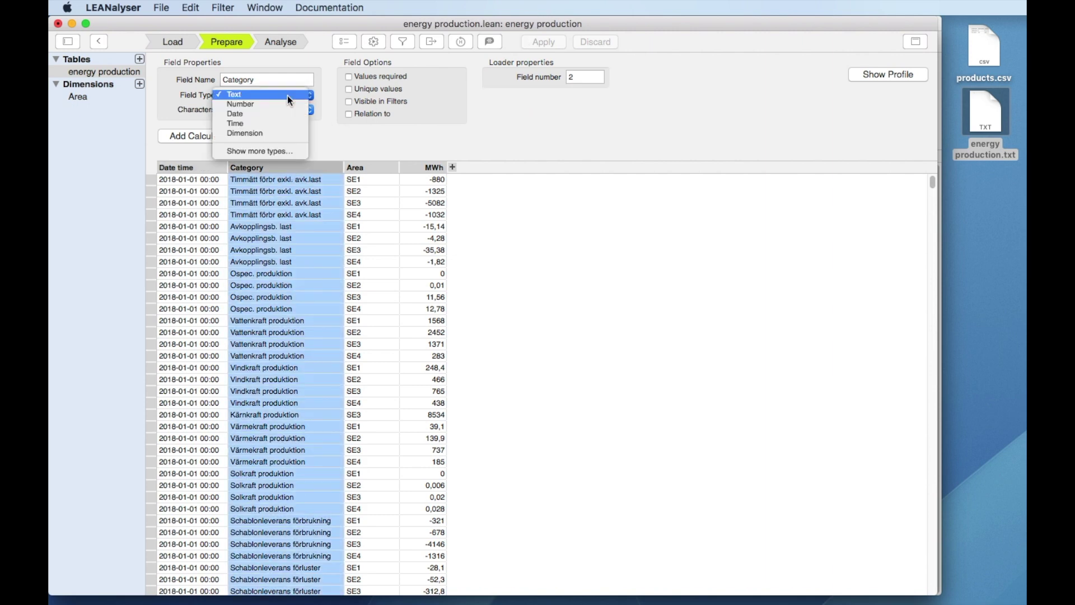
left_click(284, 133)
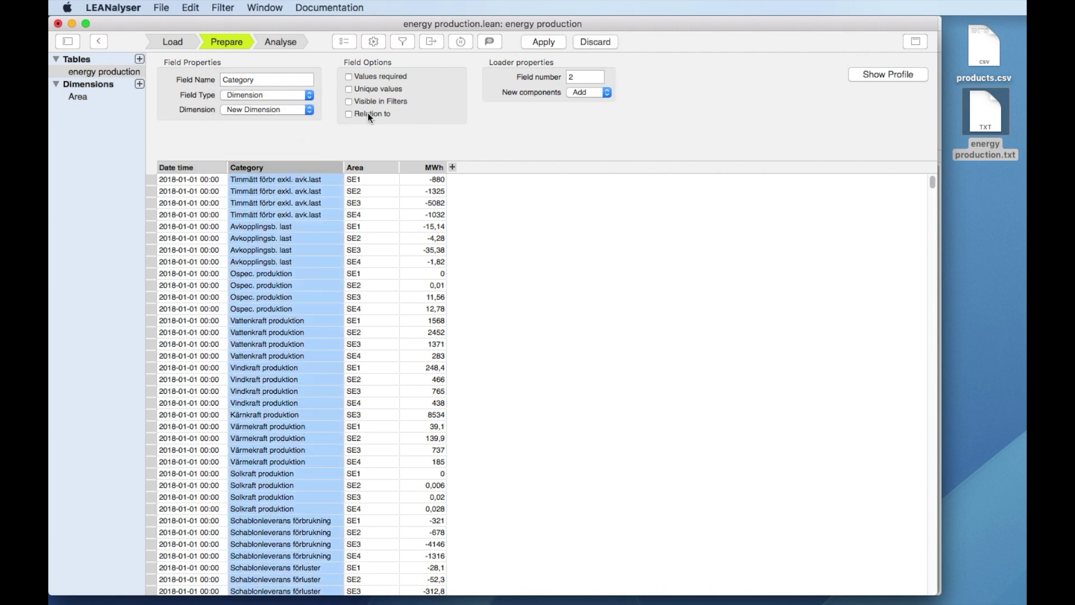
left_click(532, 42)
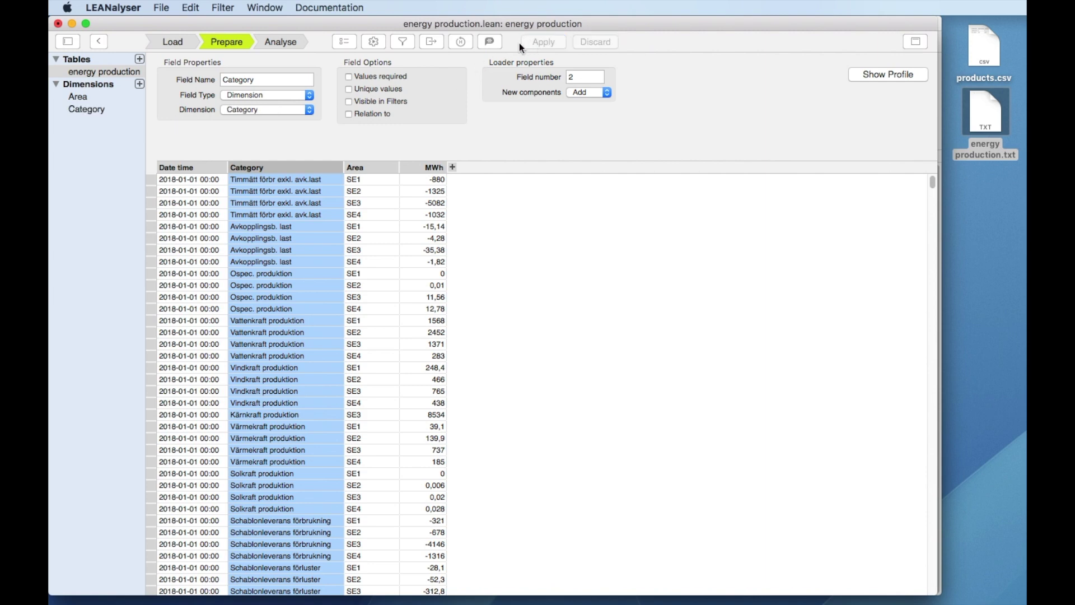
- In the Category dimension, rename Värmekraft produktion as Heat power production and Kärnkraft produktion as Nuclear power production
left_click(109, 109)
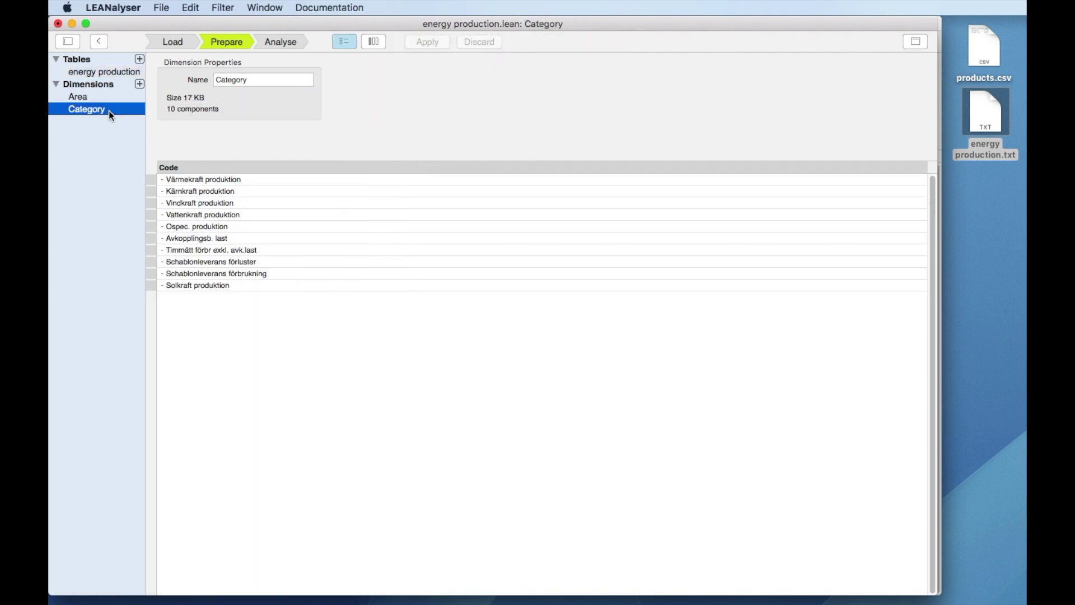
double_click(178, 179)
type("H")
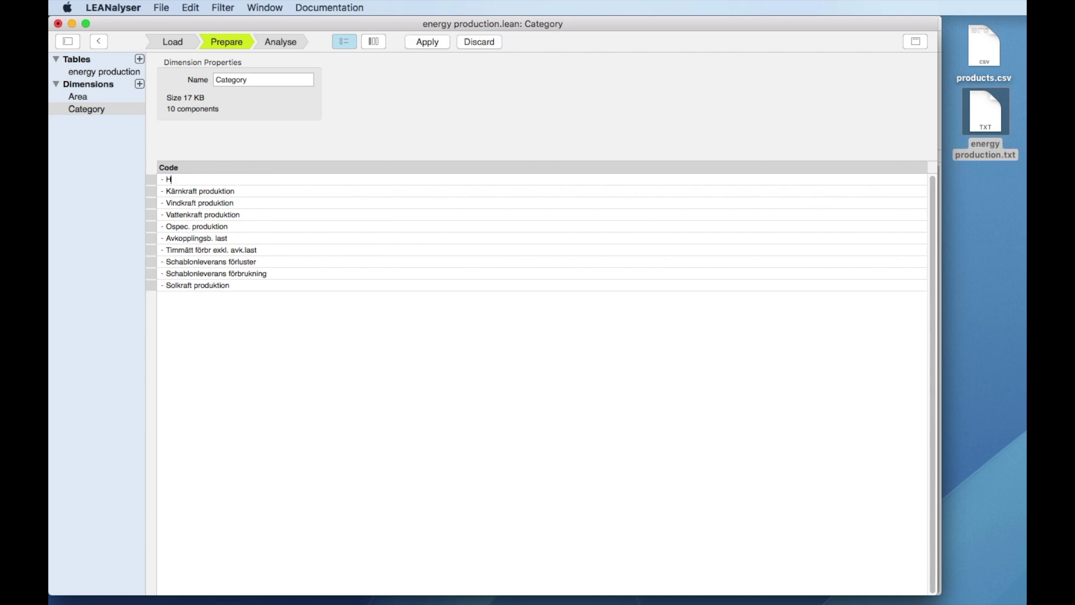
type("eat power production")
double_click(177, 194)
type("Nuclear power")
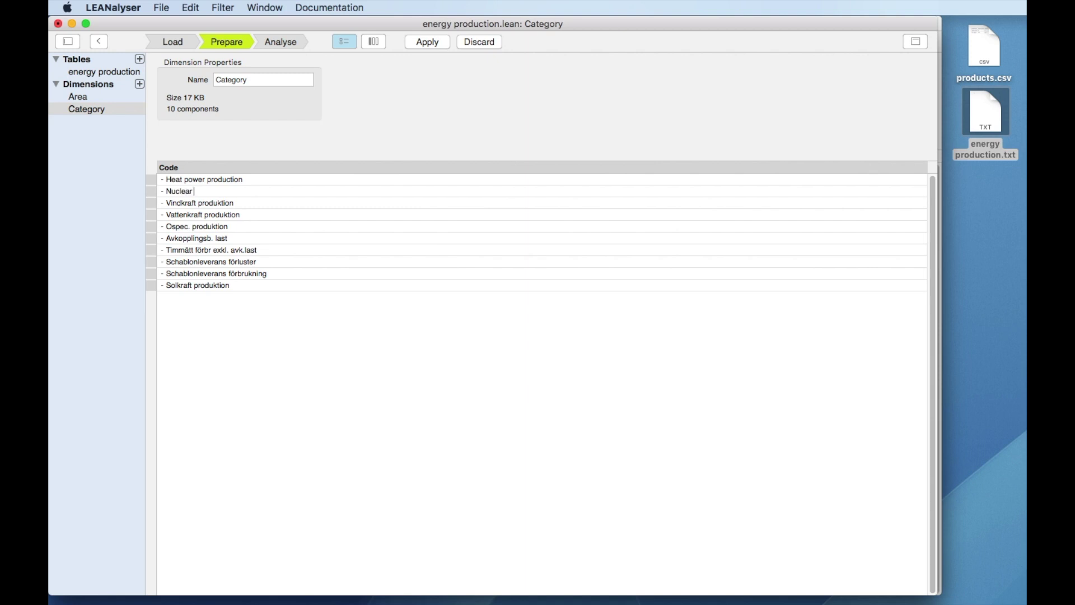
type("oduction")
- Rename Vindkraft produktion as Wind power production and Vattenkraft produktion as Water power production, and apply the dimension changes
left_click(173, 205)
left_click(174, 205)
type("Wind")
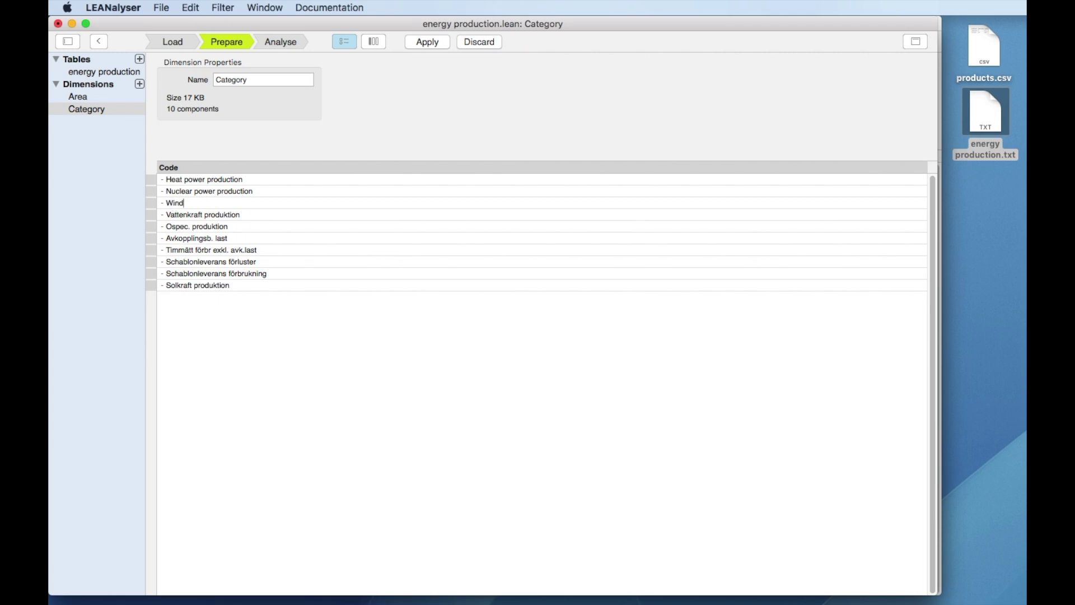
type(" power production")
left_click(175, 213)
left_click(175, 213)
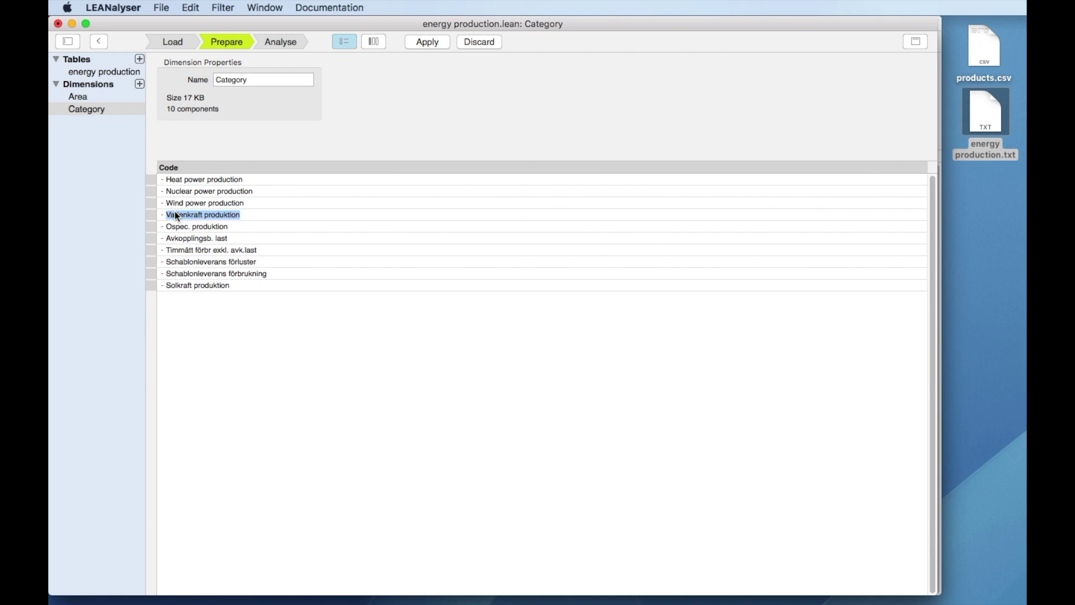
type("Water po")
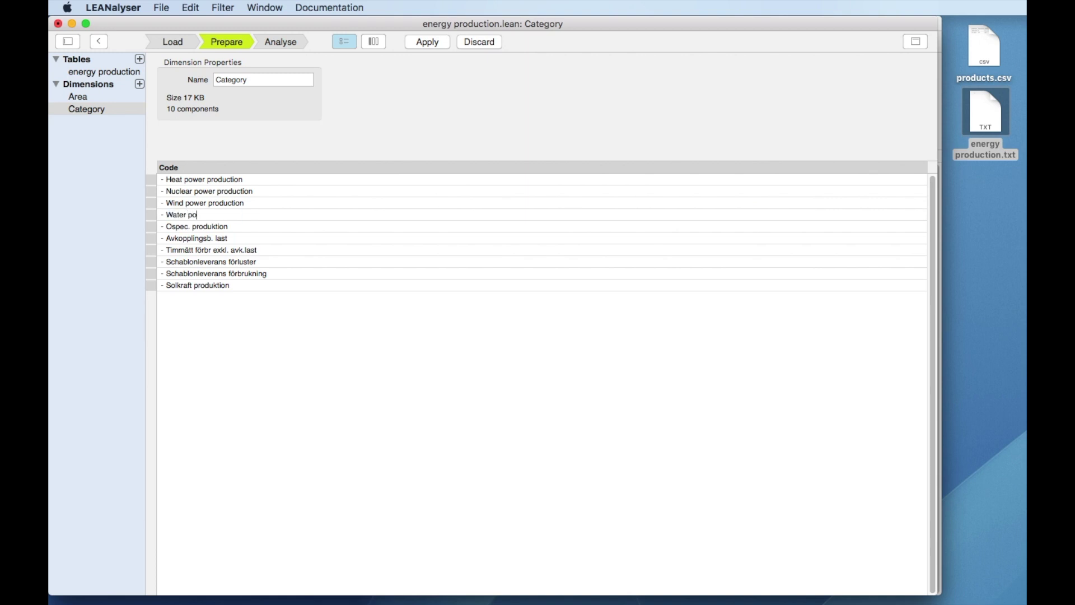
type("wer production")
left_click(424, 44)
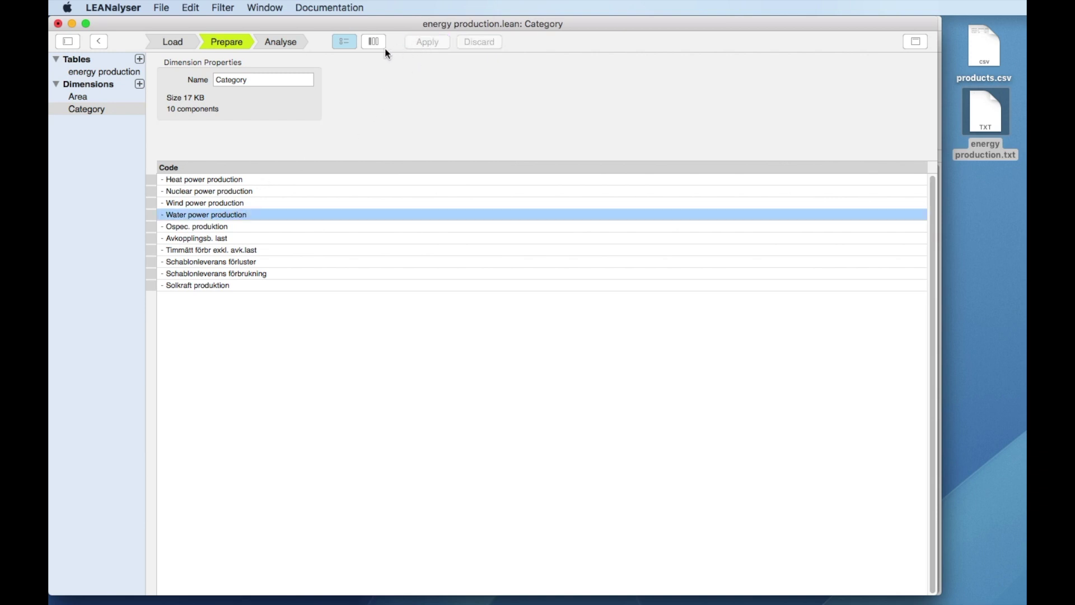
- Switch to the Analyse stage and create a new pivot analysis of the energy production data
left_click(295, 46)
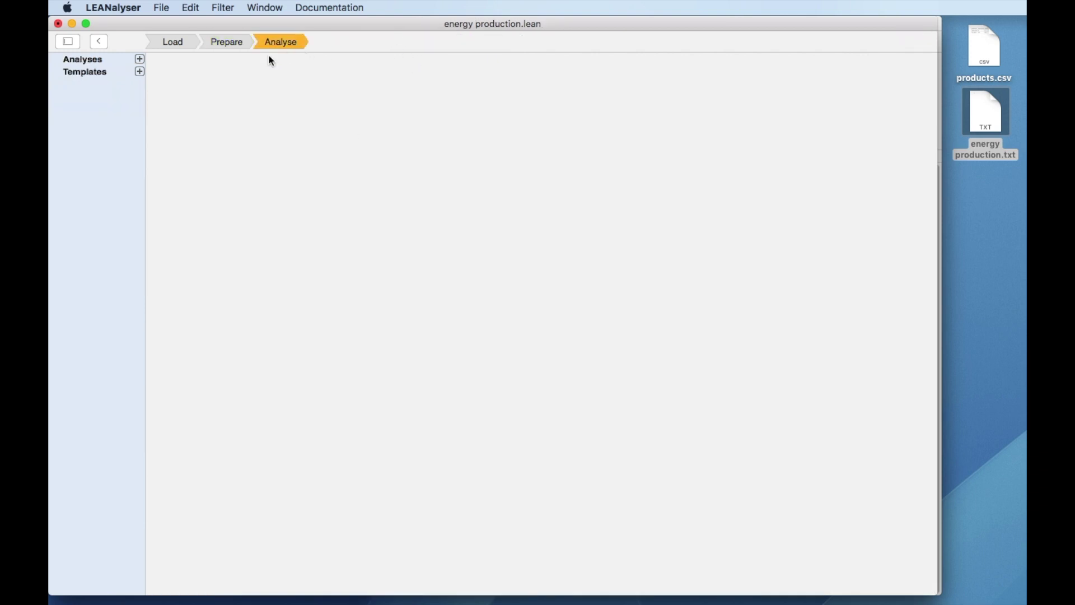
left_click(140, 59)
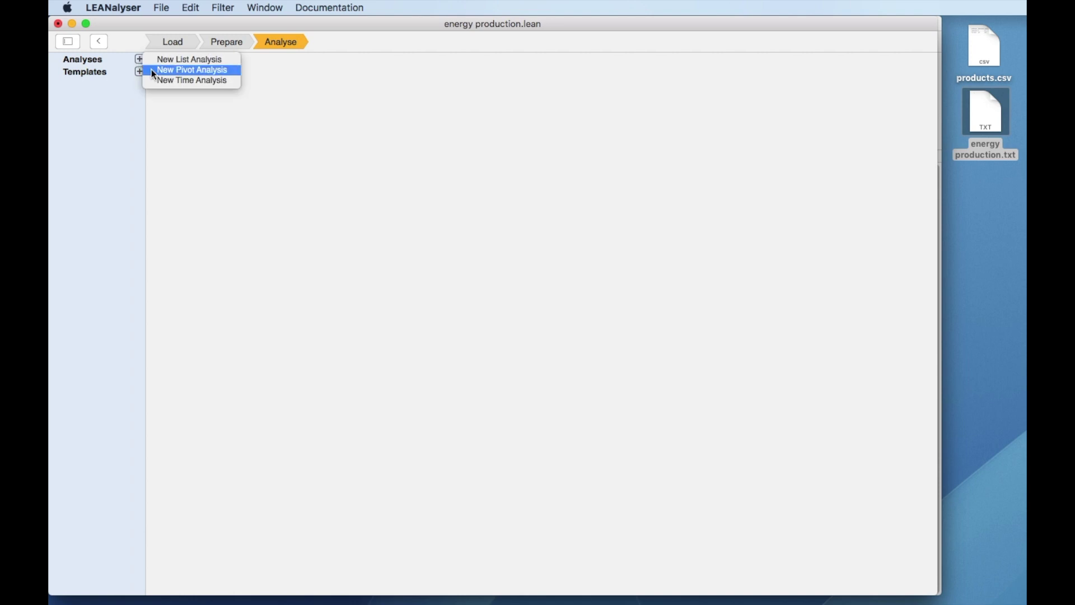
left_click(154, 72)
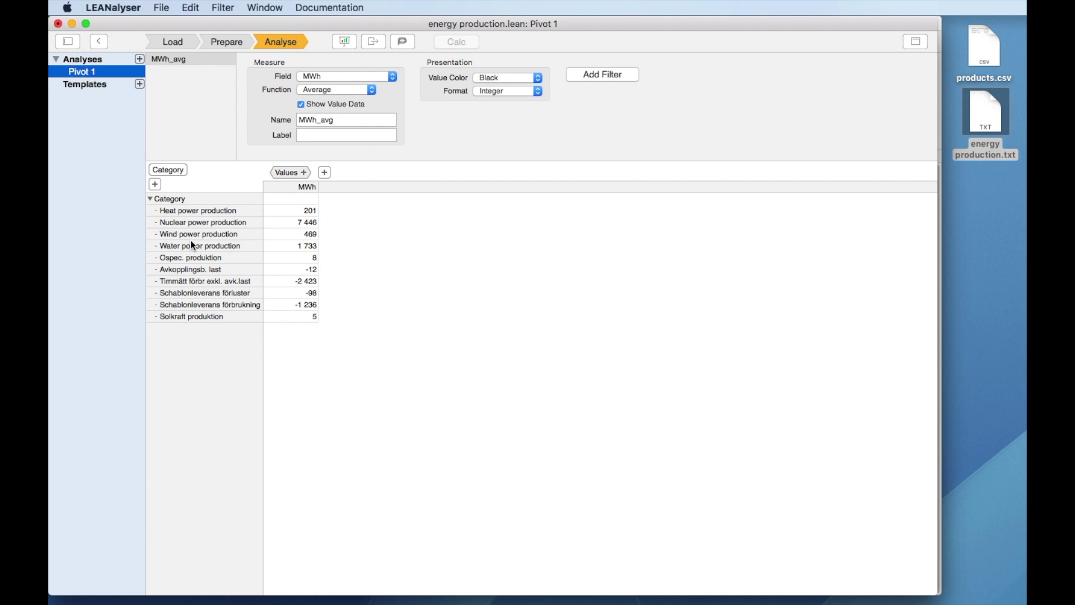
- Add Date time as a column category in the pivot and show cell bars in its cells
left_click(325, 173)
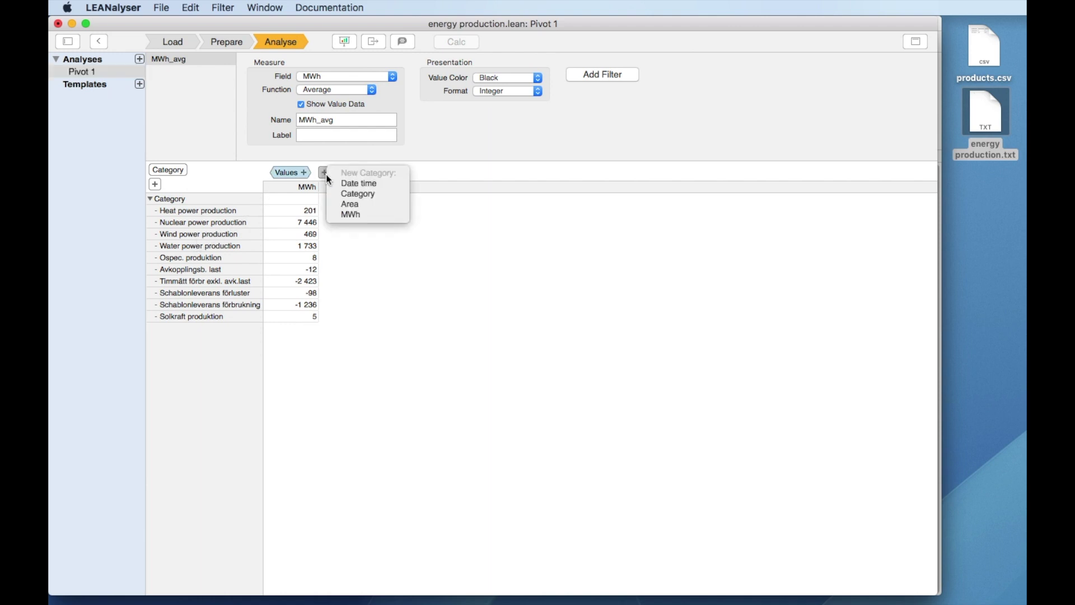
left_click(338, 185)
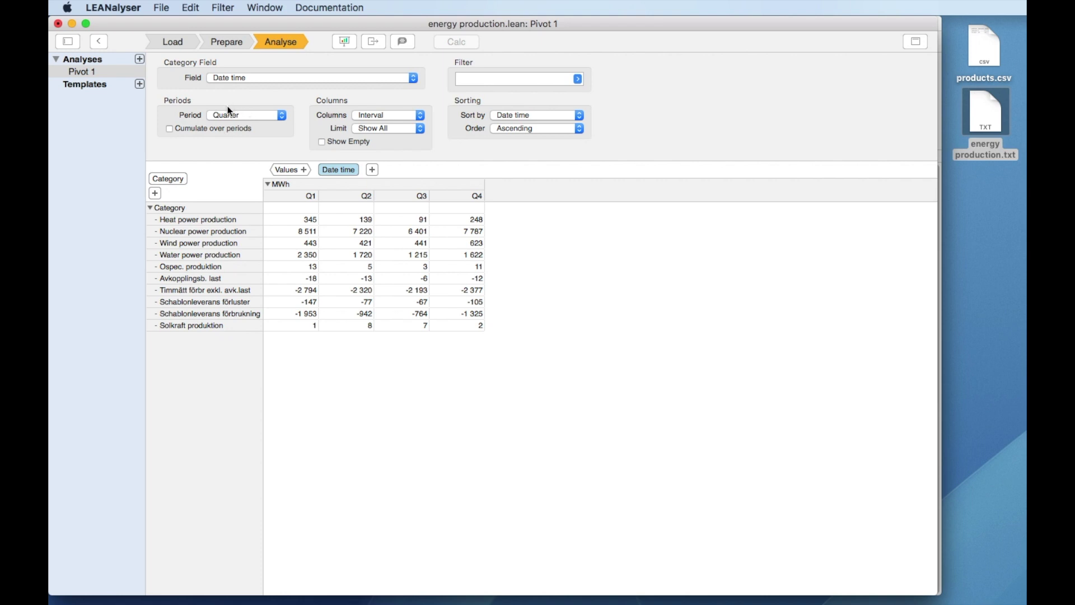
left_click(343, 42)
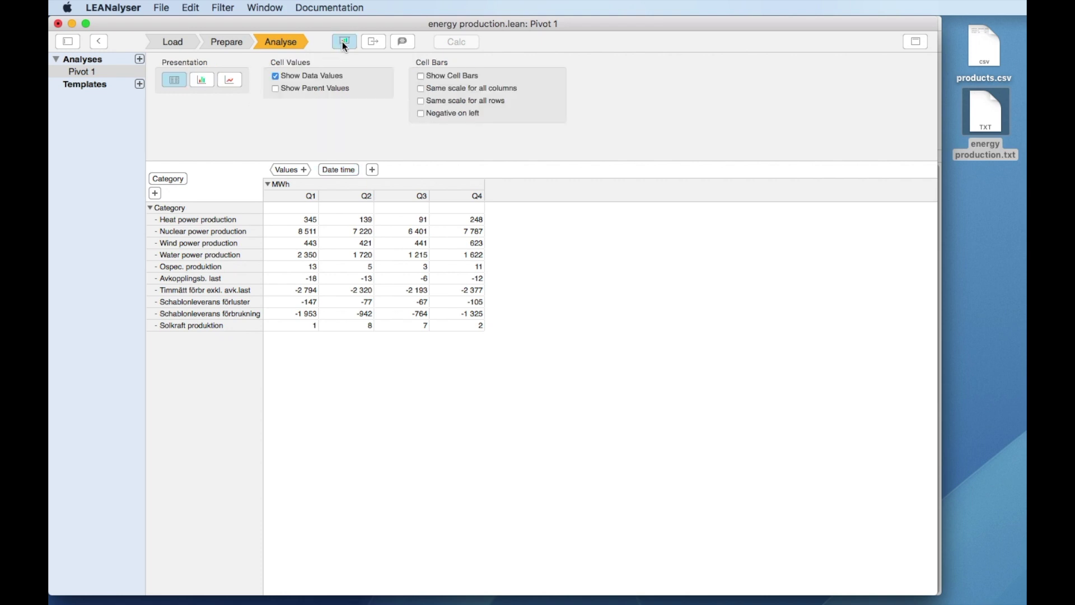
left_click(422, 76)
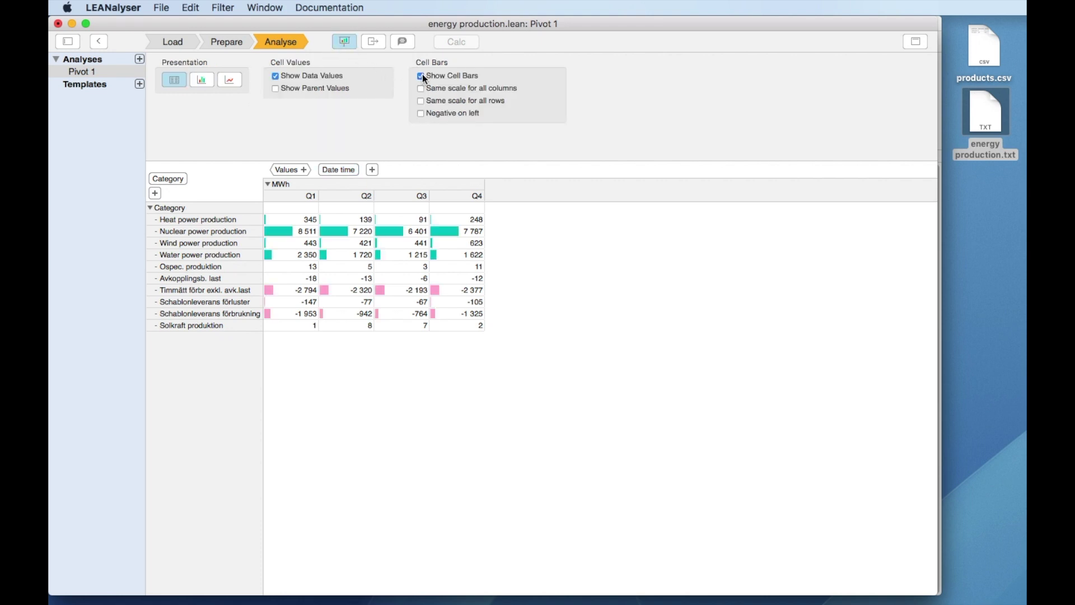
- Add a Category filter to the MWh measure for Heat power production OR Nuclear power production
left_click(286, 170)
left_click(583, 74)
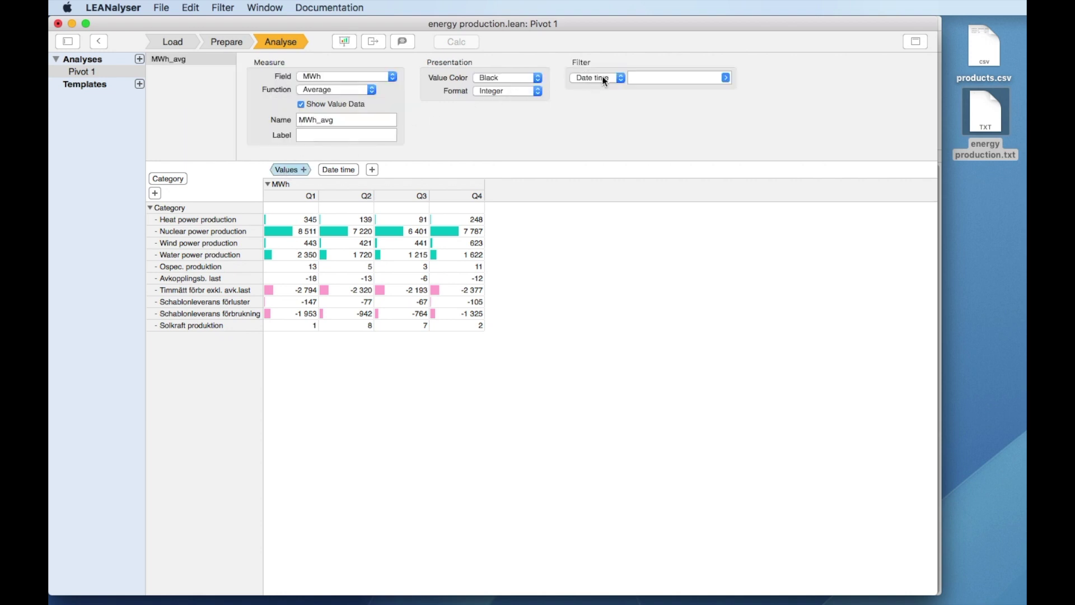
left_click(601, 78)
left_click(589, 87)
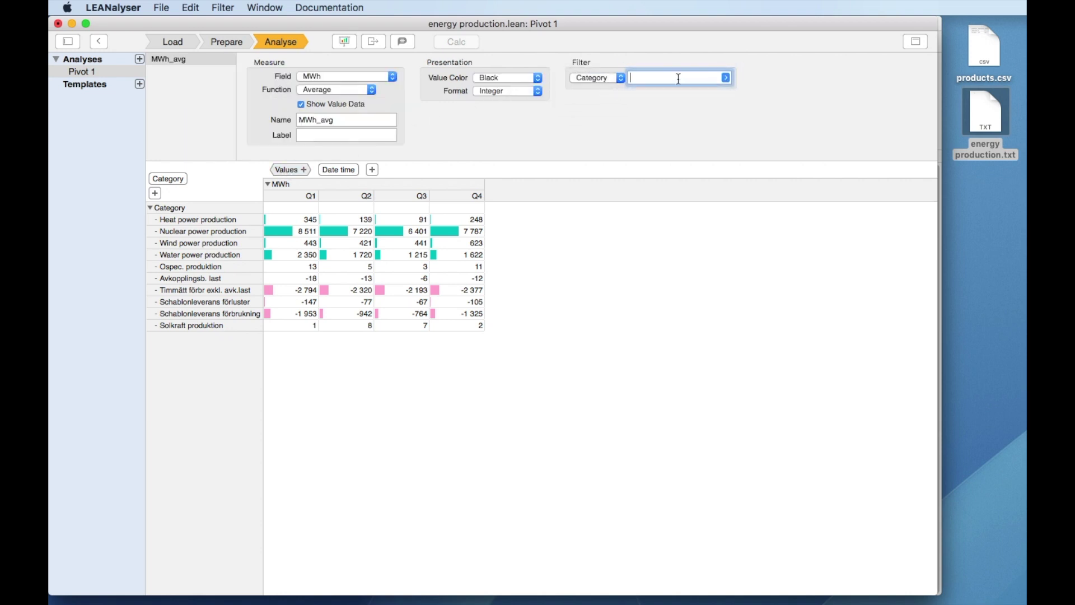
left_click(726, 77)
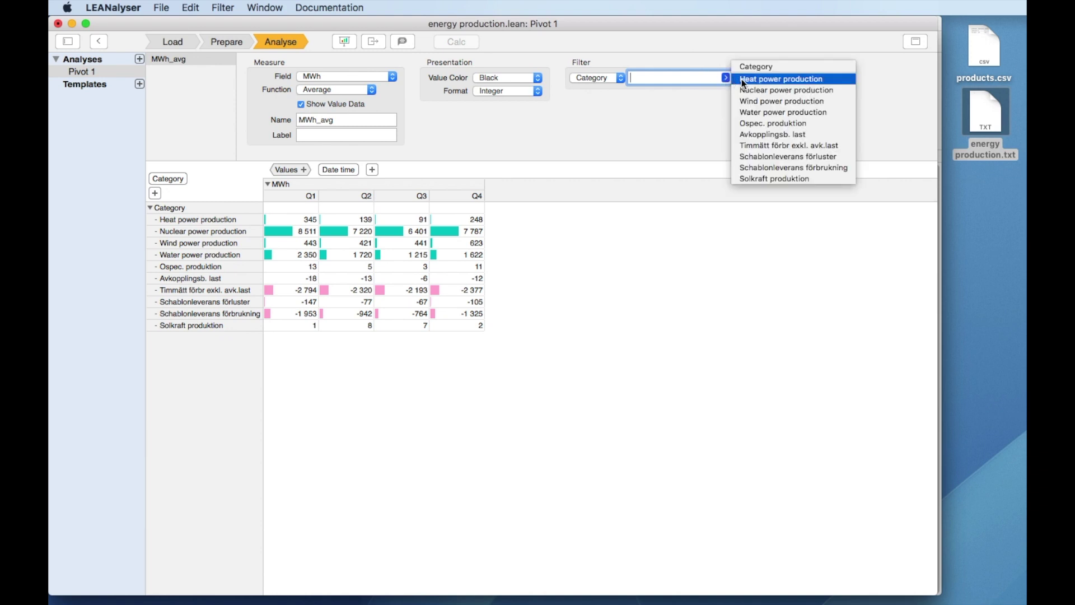
left_click(741, 79)
left_click(726, 78)
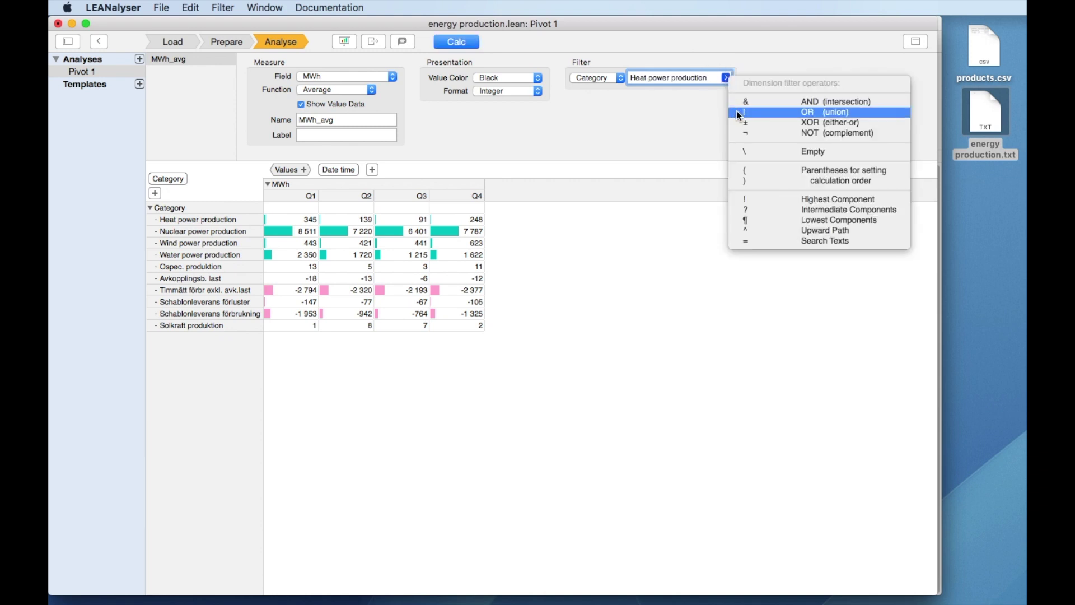
left_click(737, 110)
left_click(725, 77)
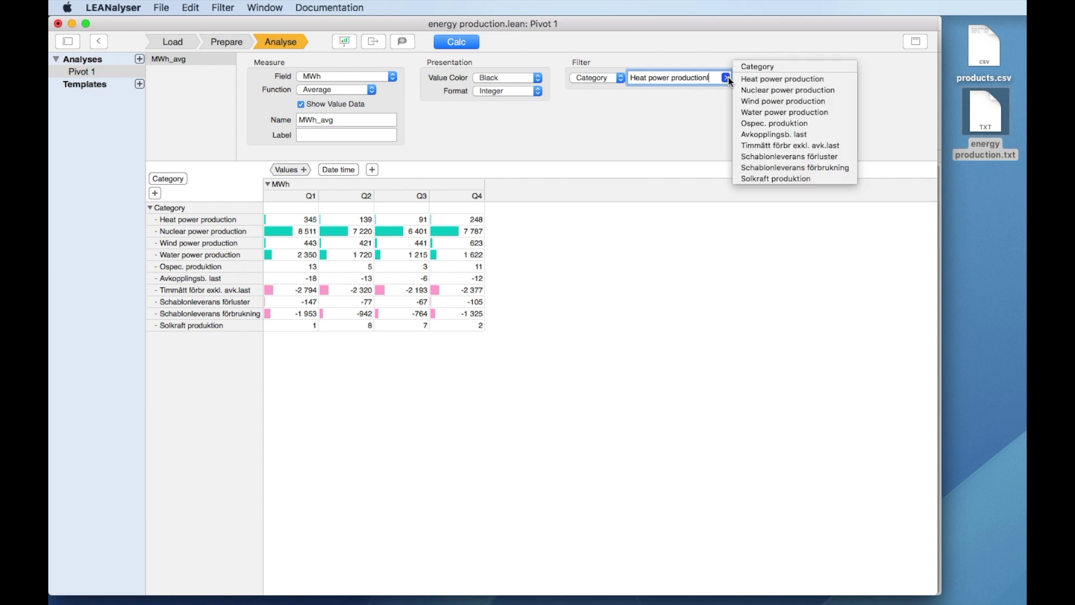
left_click(735, 90)
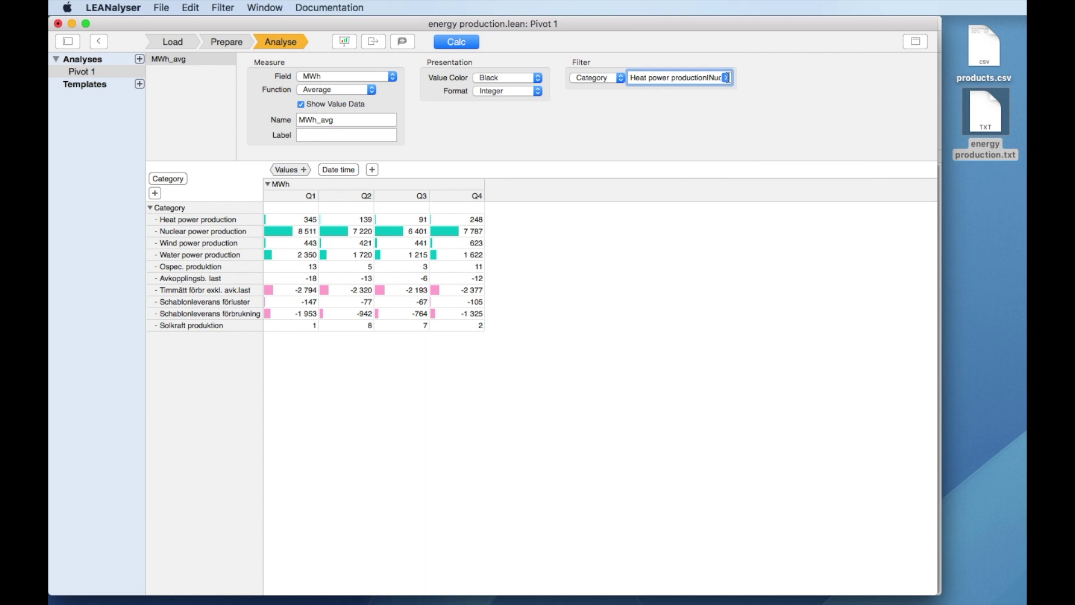
- Extend the Category filter with OR Wind power production OR Water power production and recalculate the pivot
left_click(726, 76)
left_click(735, 108)
left_click(726, 77)
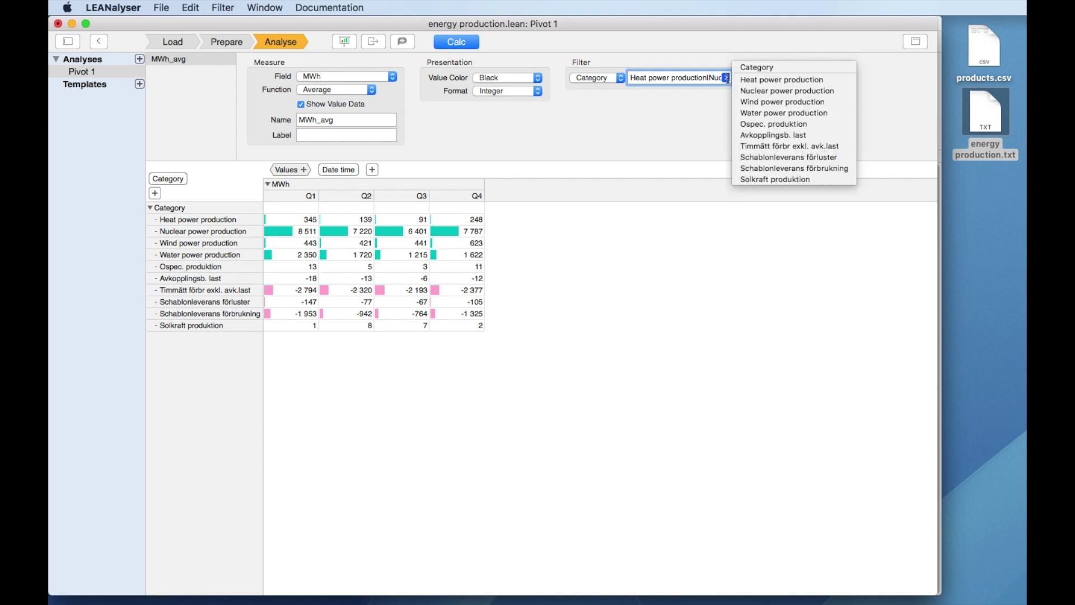
left_click(737, 103)
left_click(726, 77)
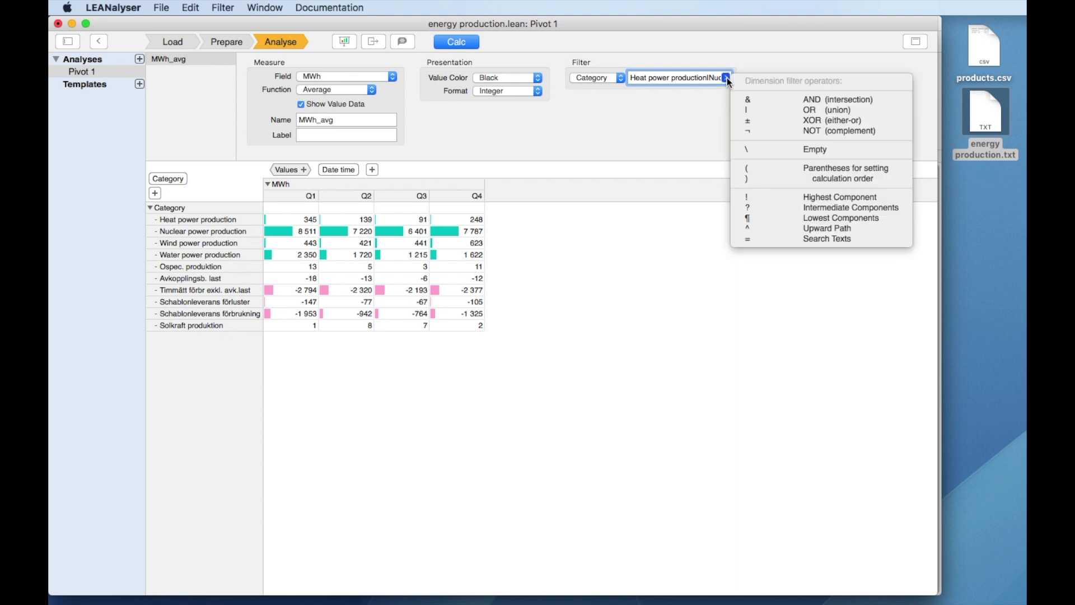
left_click(737, 109)
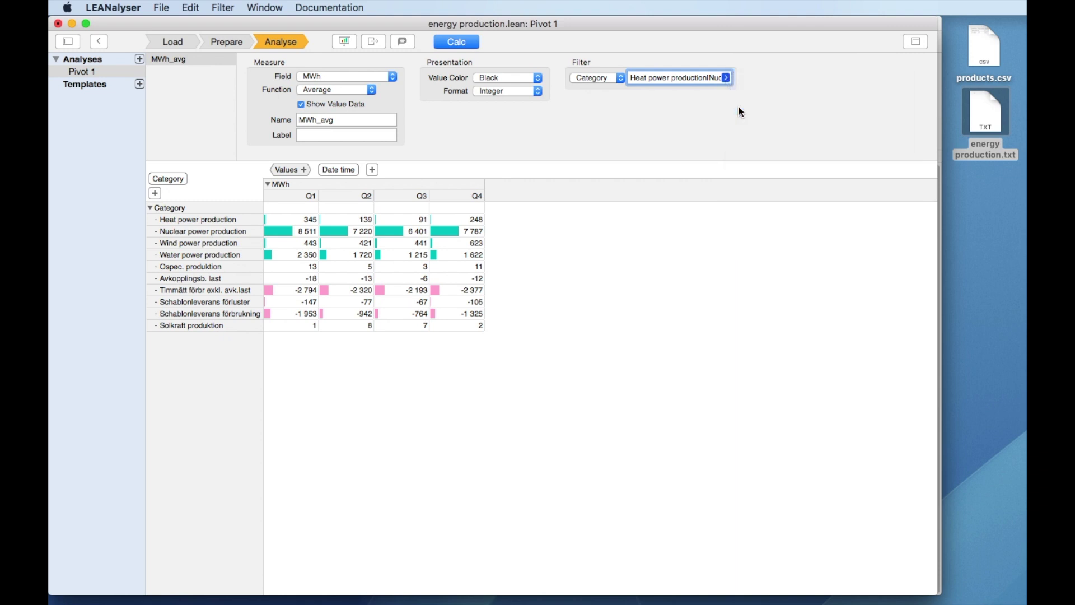
left_click(726, 78)
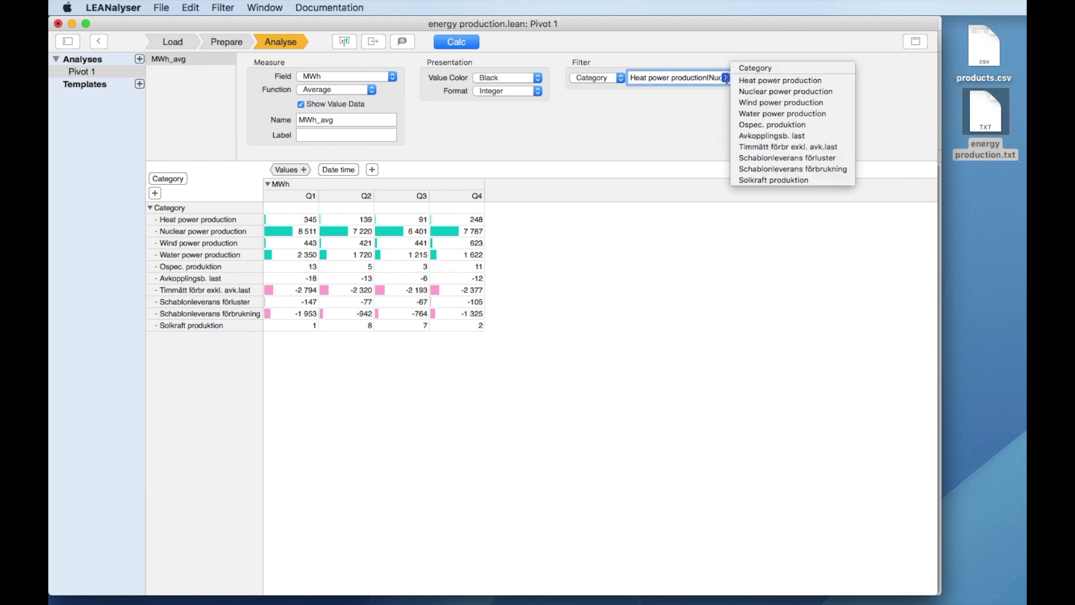
left_click(738, 111)
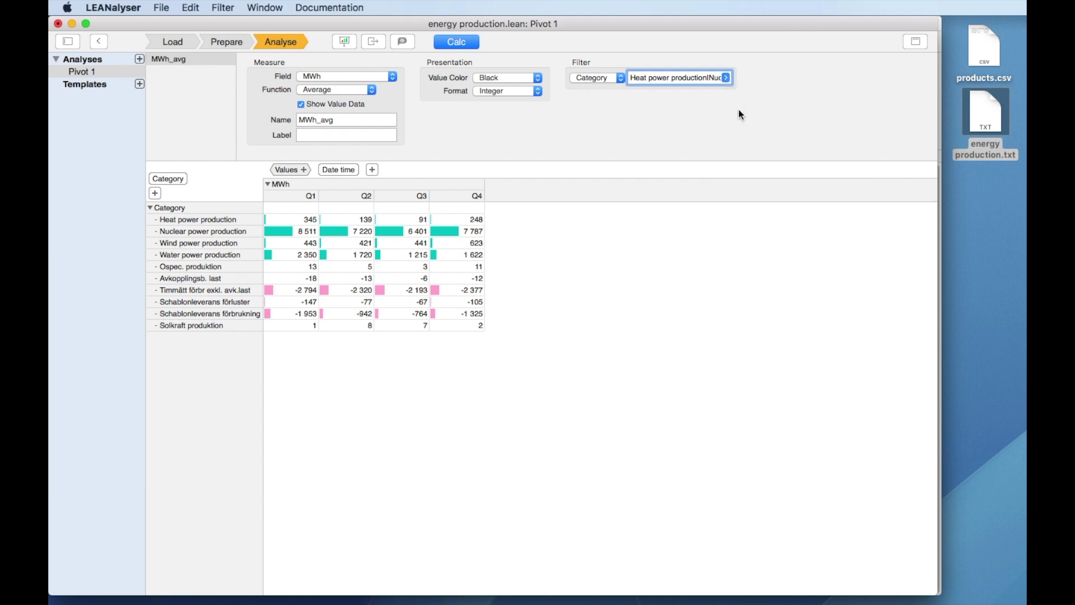
left_click(457, 42)
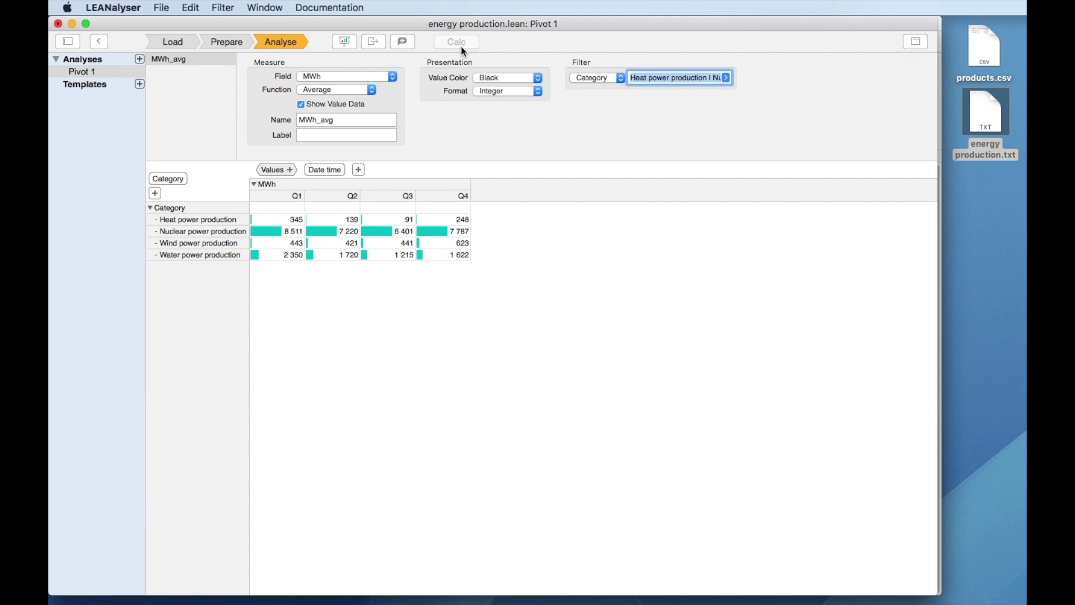